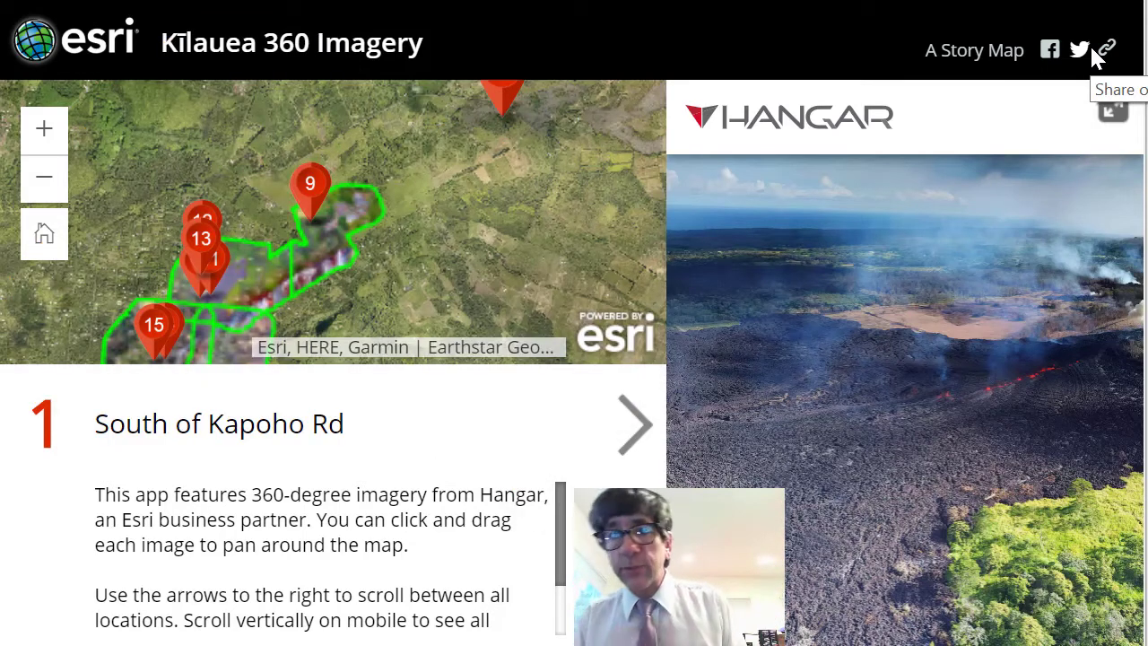
# Rotate stop 1's panorama past the green forest toward the farmland road
pyautogui.moveTo(932, 348); pyautogui.dragTo(840, 315)
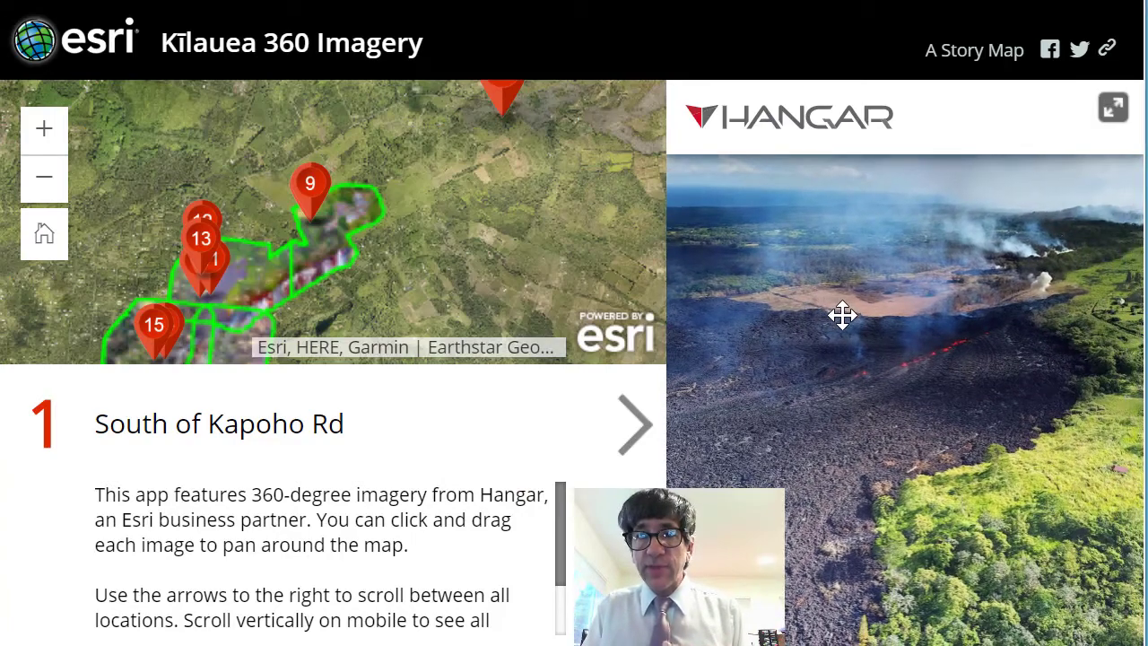
pyautogui.moveTo(987, 359); pyautogui.dragTo(1025, 394)
pyautogui.moveTo(937, 403); pyautogui.dragTo(799, 360)
# Zoom the tour map out to show the coast
pyautogui.moveTo(423, 296); pyautogui.dragTo(414, 228)
pyautogui.click(46, 188)
pyautogui.click(37, 185)
pyautogui.click(44, 179)
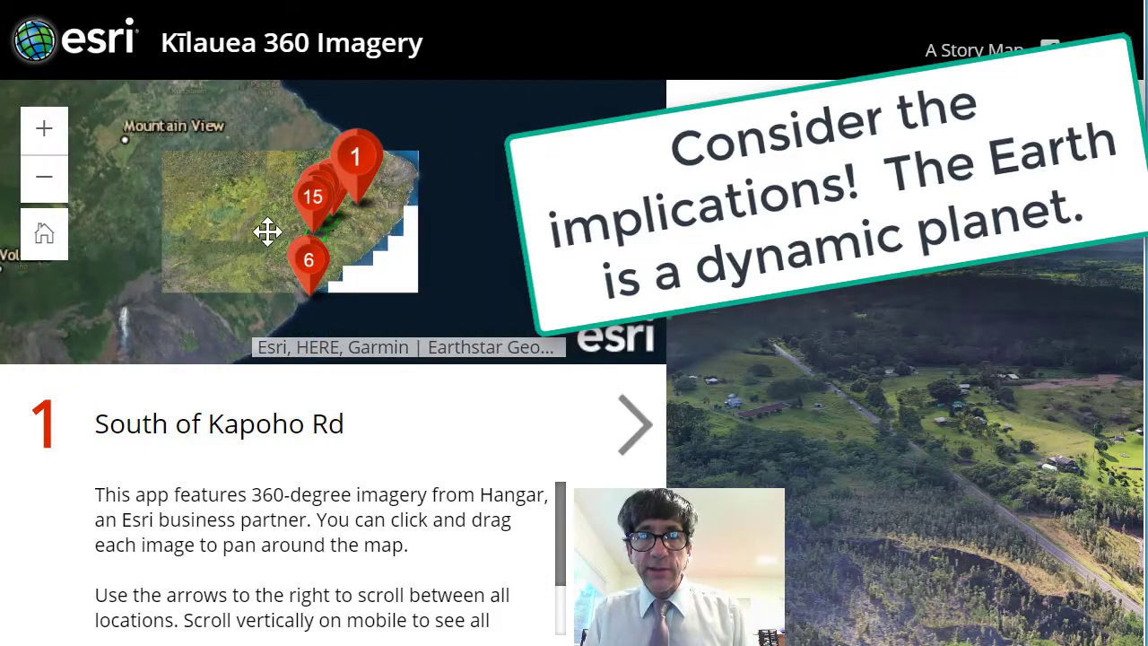
pyautogui.click(44, 186)
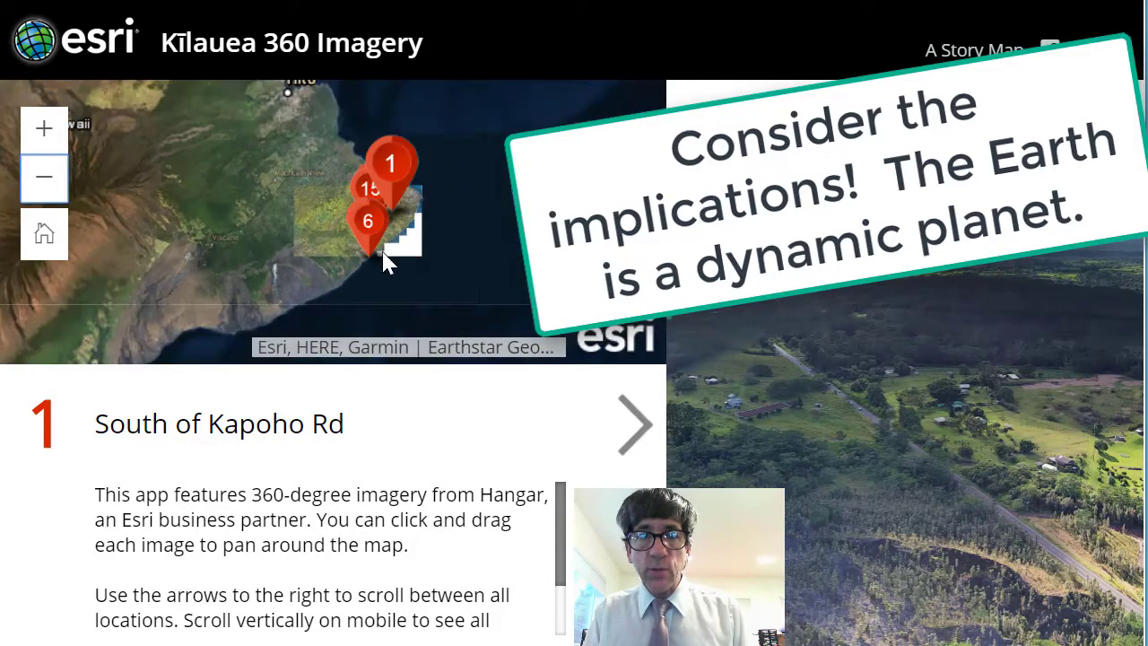
# Frame the map on the outlined lava flows with pins 9, 13 and 15, then go to stop 2
pyautogui.moveTo(280, 239); pyautogui.dragTo(404, 255)
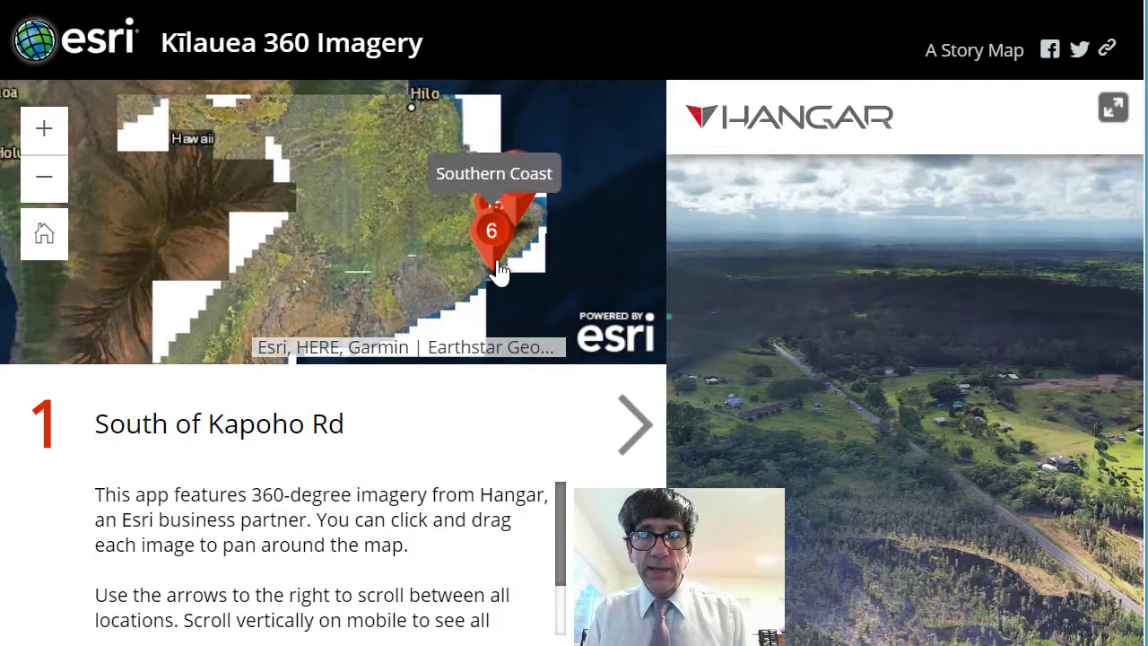
pyautogui.scroll(2, 497, 225)
pyautogui.moveTo(520, 210); pyautogui.dragTo(446, 256)
pyautogui.scroll(1, 441, 243)
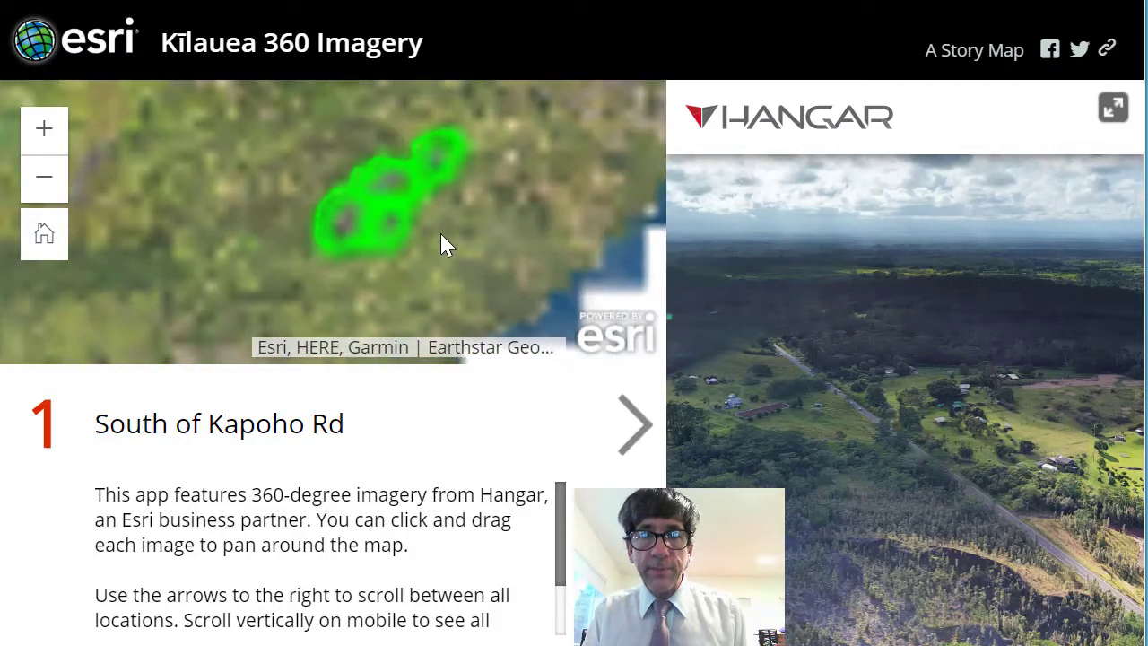
pyautogui.scroll(-1, 562, 533)
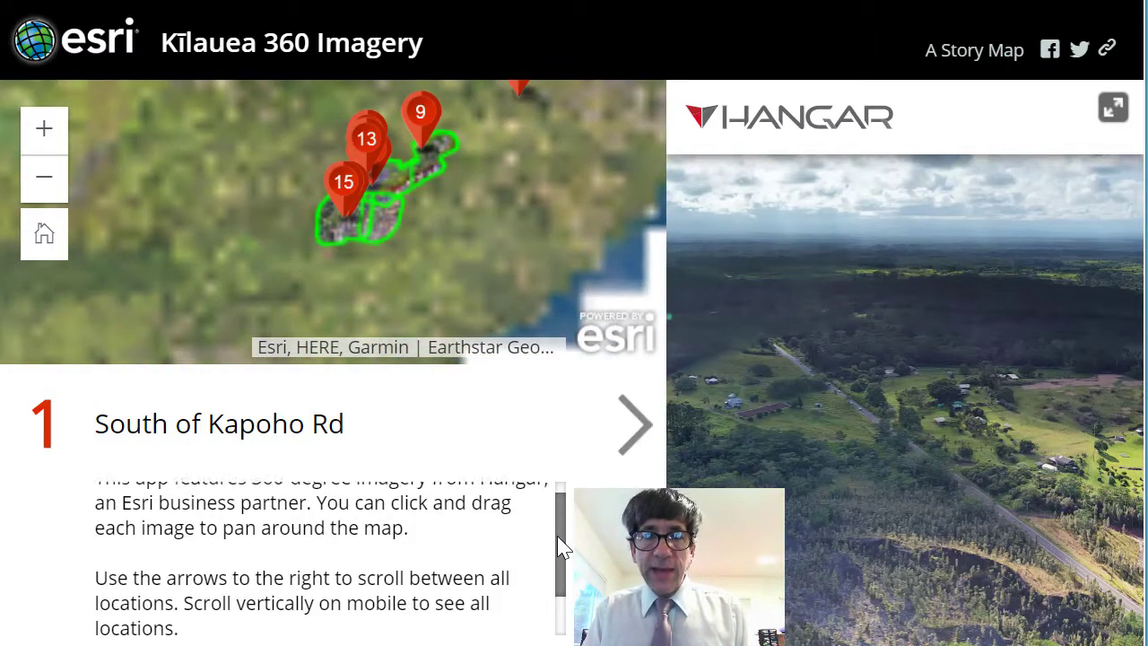
pyautogui.scroll(1, 558, 530)
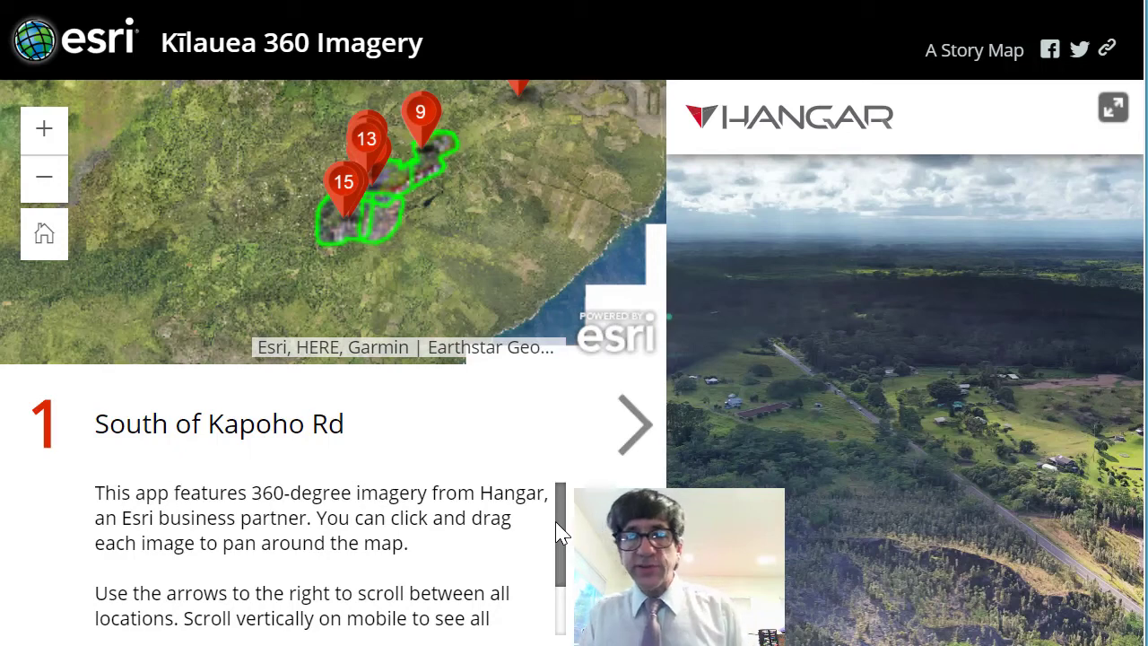
pyautogui.scroll(-1, 555, 536)
pyautogui.scroll(1, 558, 531)
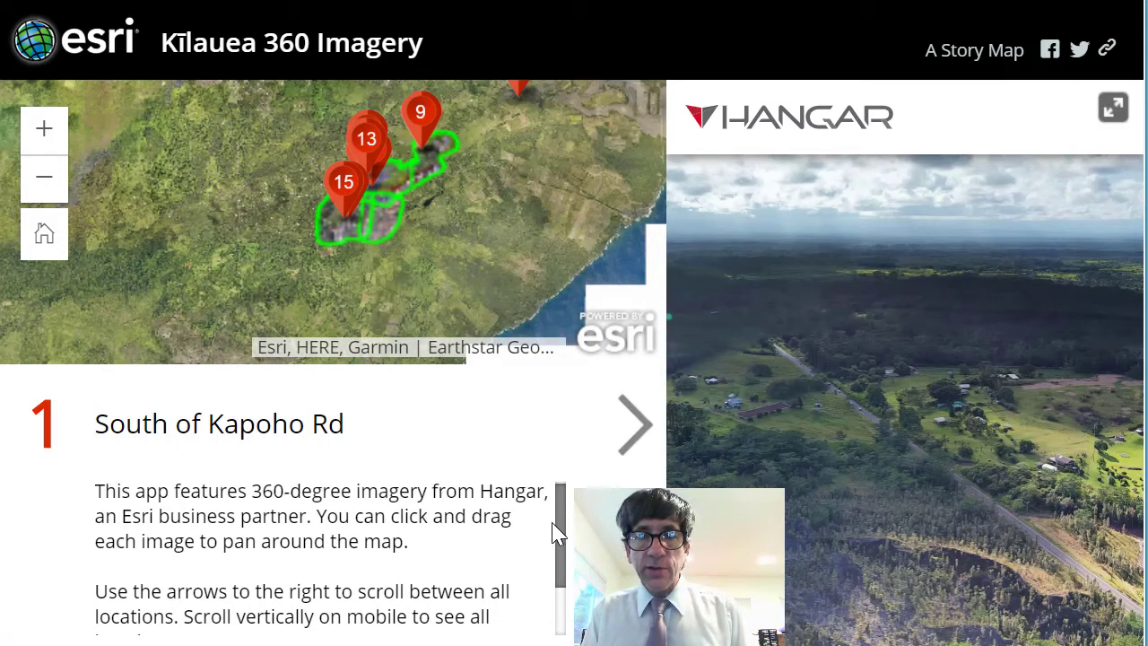
pyautogui.moveTo(556, 529); pyautogui.dragTo(556, 578)
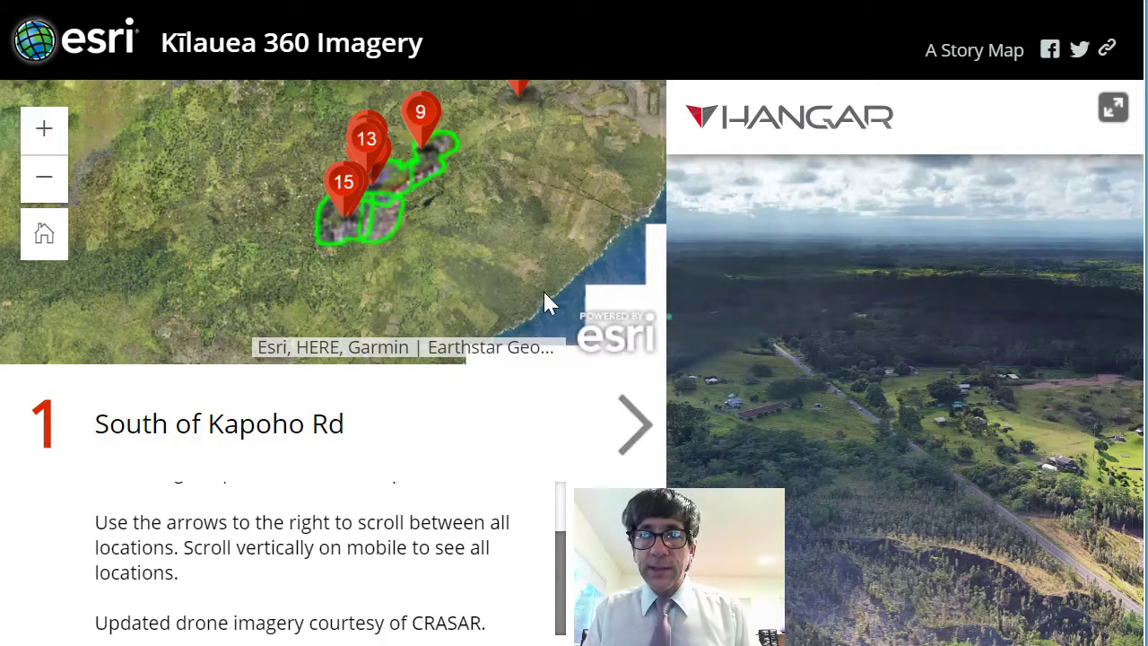
pyautogui.click(617, 434)
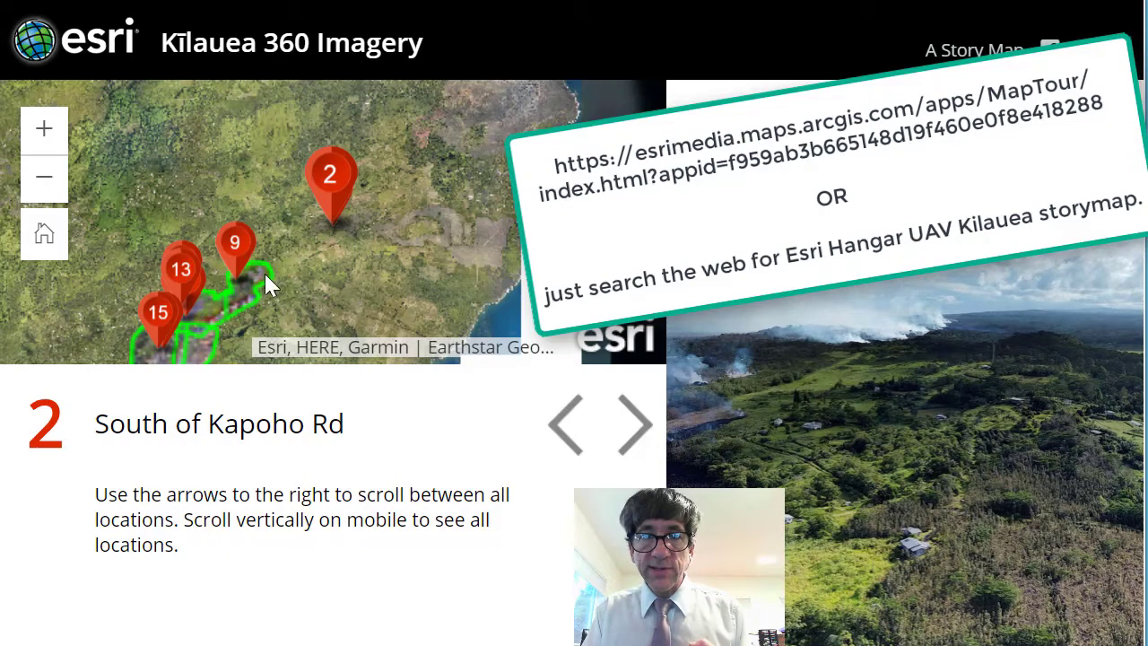
# Advance the tour from stop 2 to stop 3, Kapoho Rd
pyautogui.click(633, 418)
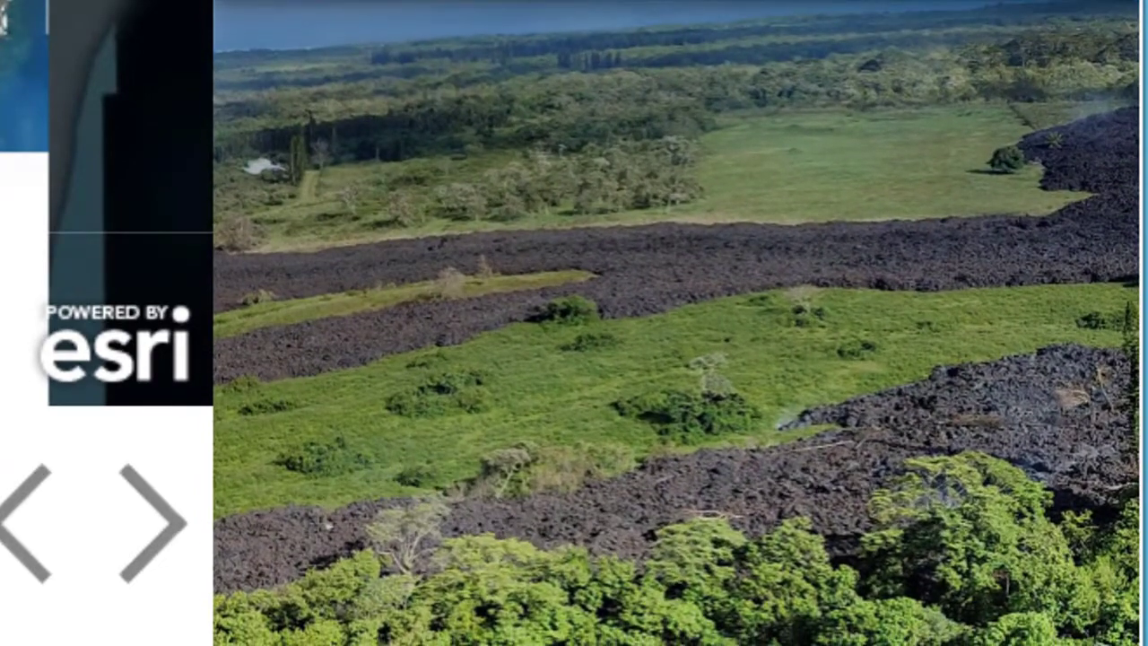
# Step forward four stops past lava-covered fields, a village and the rocky coastline
pyautogui.click(153, 536)
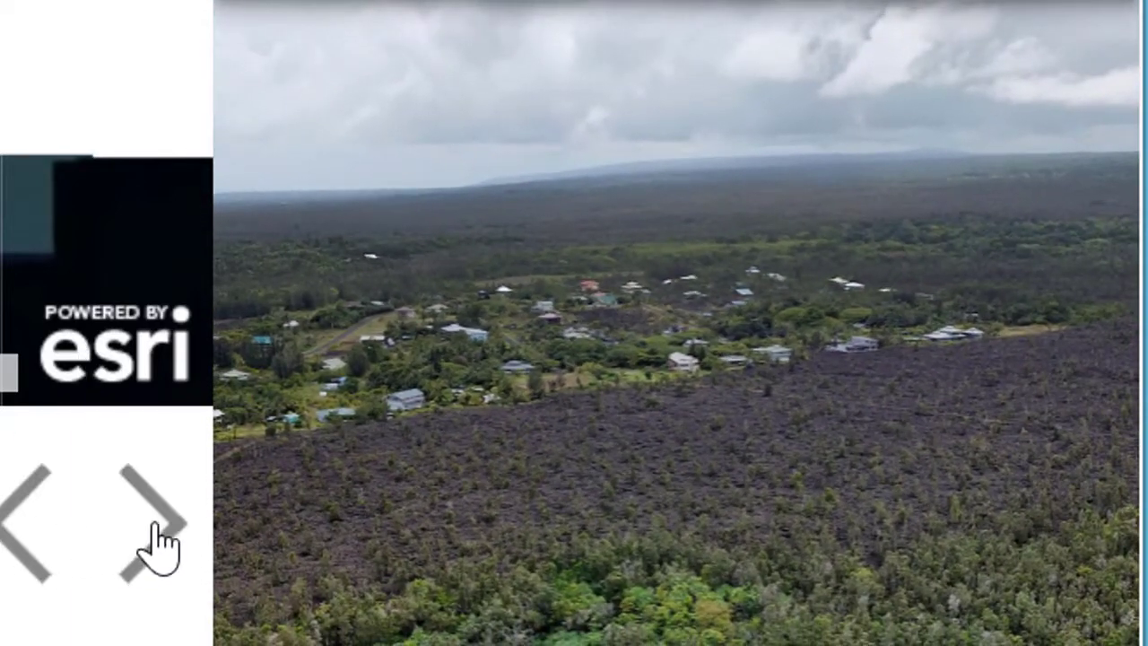
pyautogui.click(140, 527)
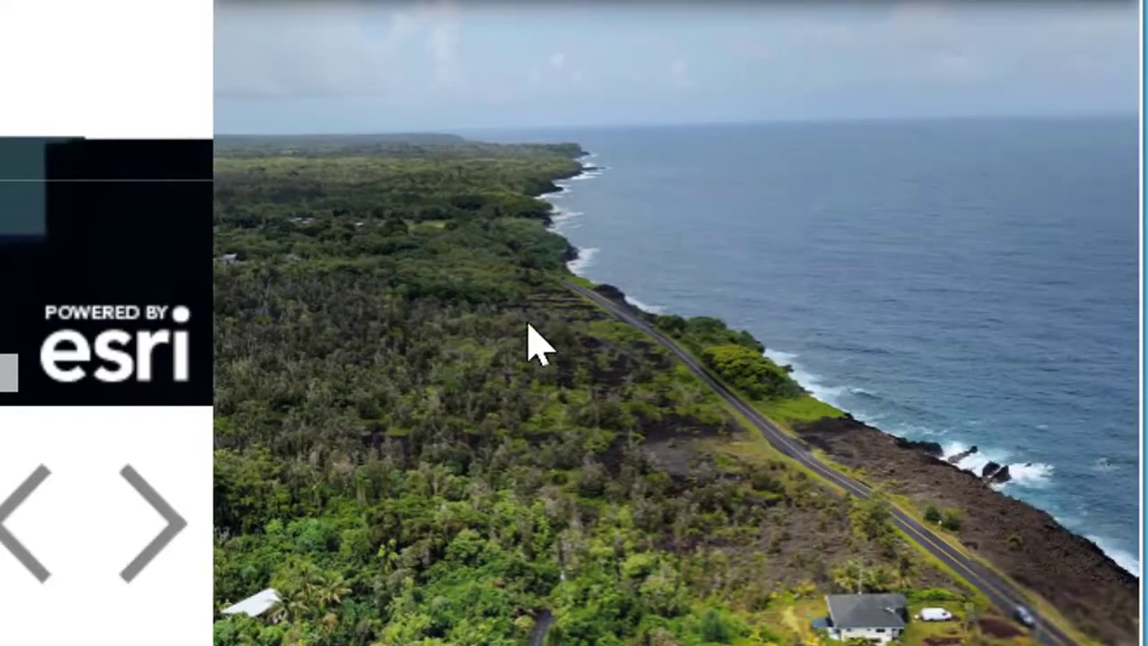
pyautogui.click(130, 536)
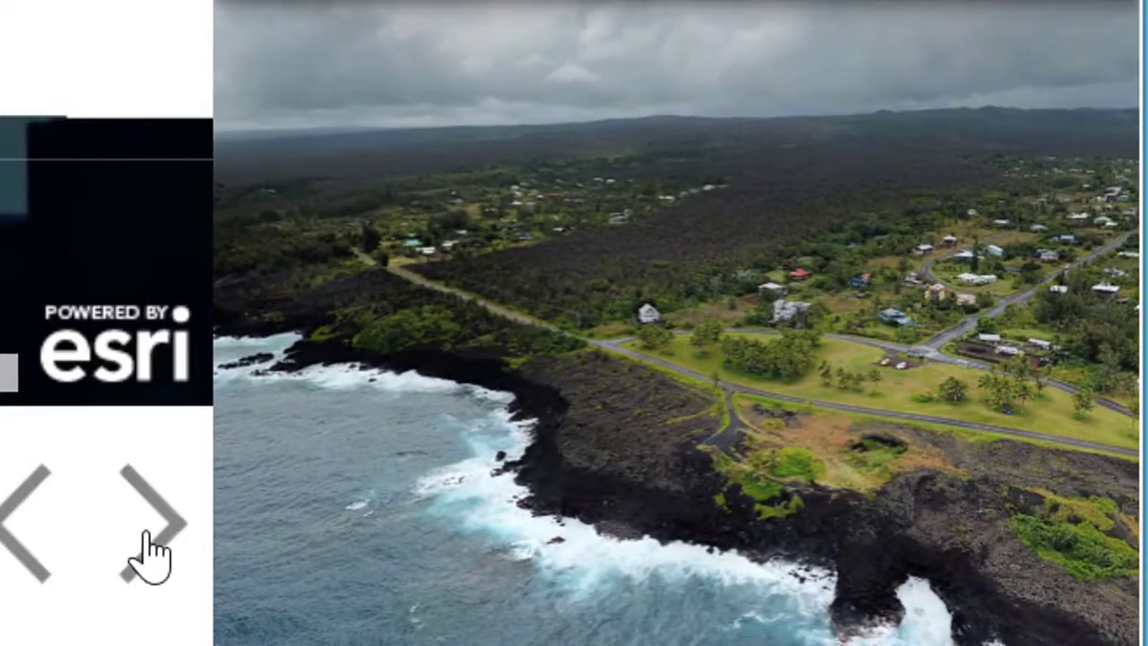
pyautogui.click(144, 533)
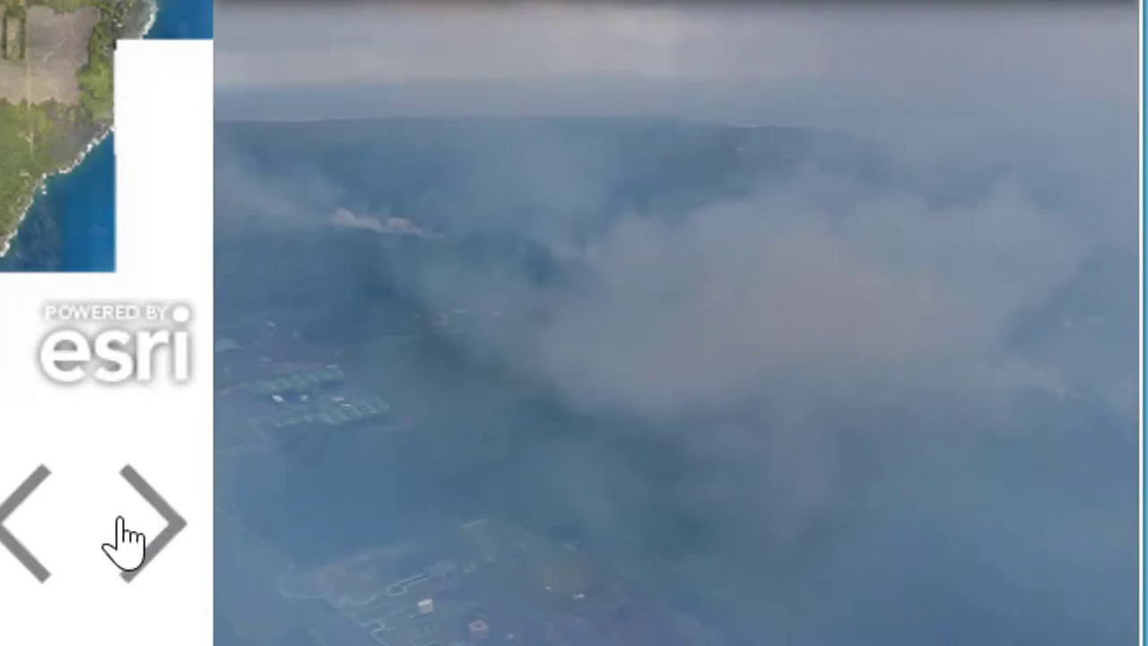
# Step forward five more stops to reach stop 11, West of Makame St
pyautogui.click(137, 529)
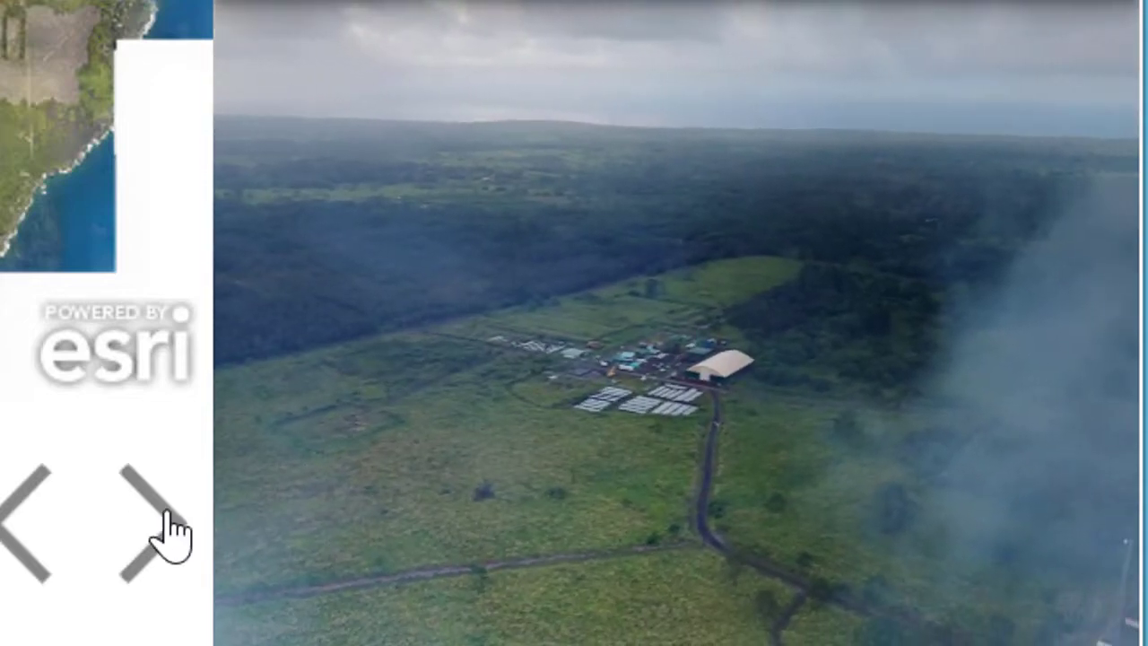
pyautogui.click(159, 536)
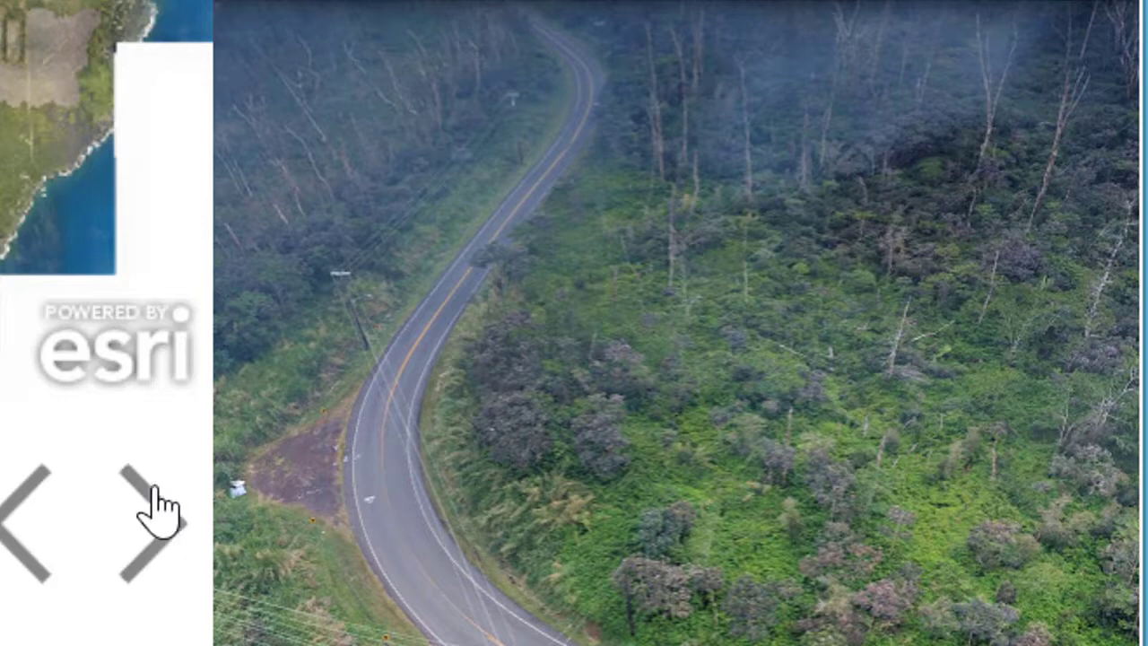
pyautogui.click(146, 535)
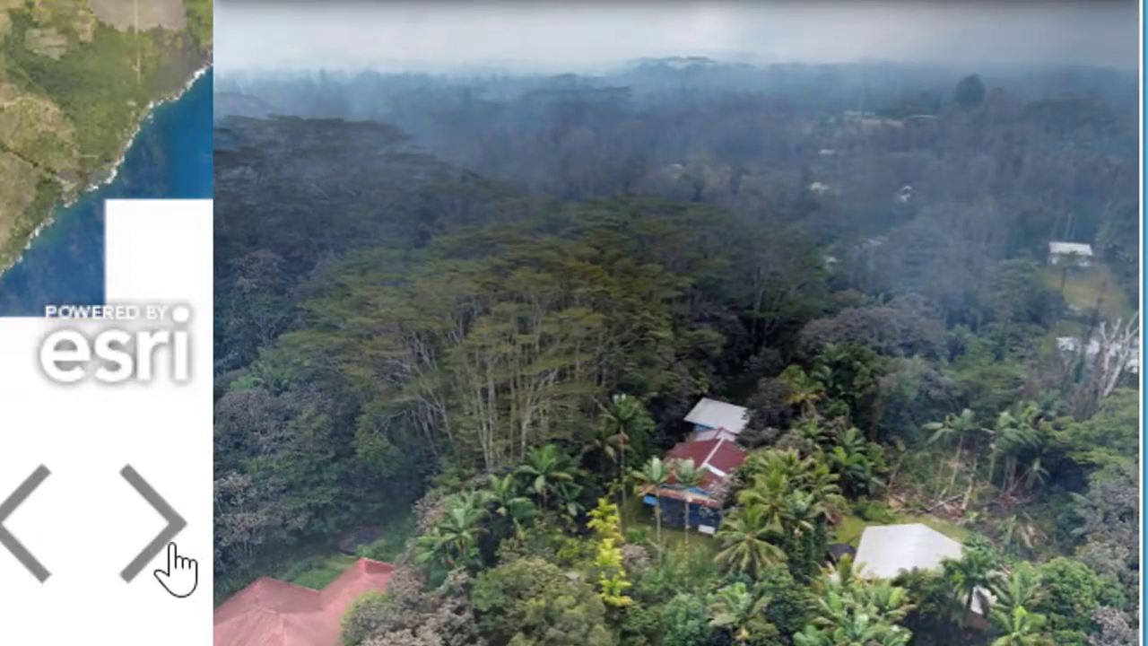
pyautogui.click(179, 538)
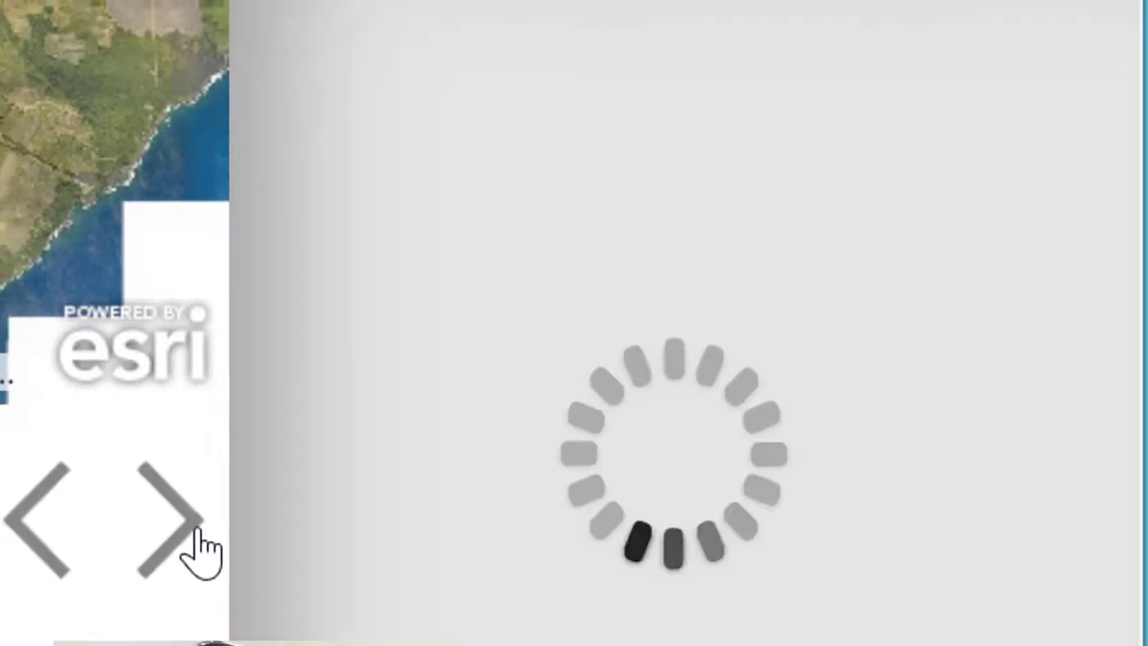
pyautogui.click(500, 465)
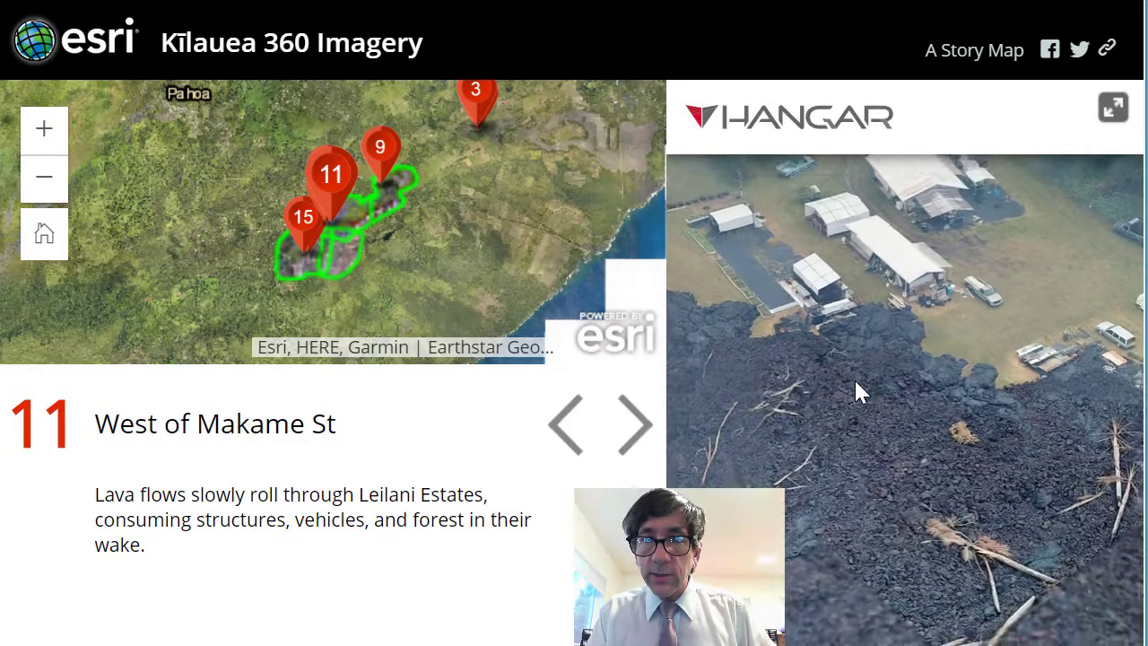
# Look around stop 11's panorama, then move to stop 12, Luana St, facing the smoking fissures
pyautogui.moveTo(854, 377); pyautogui.dragTo(1030, 505)
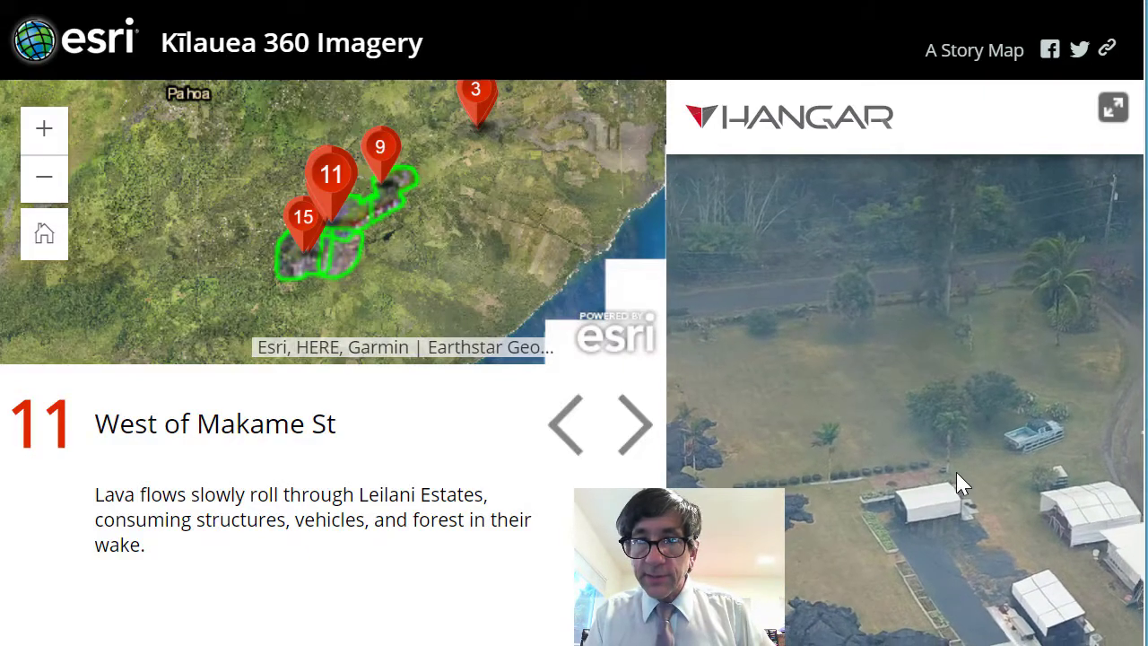
pyautogui.moveTo(936, 451); pyautogui.dragTo(753, 432)
pyautogui.click(634, 446)
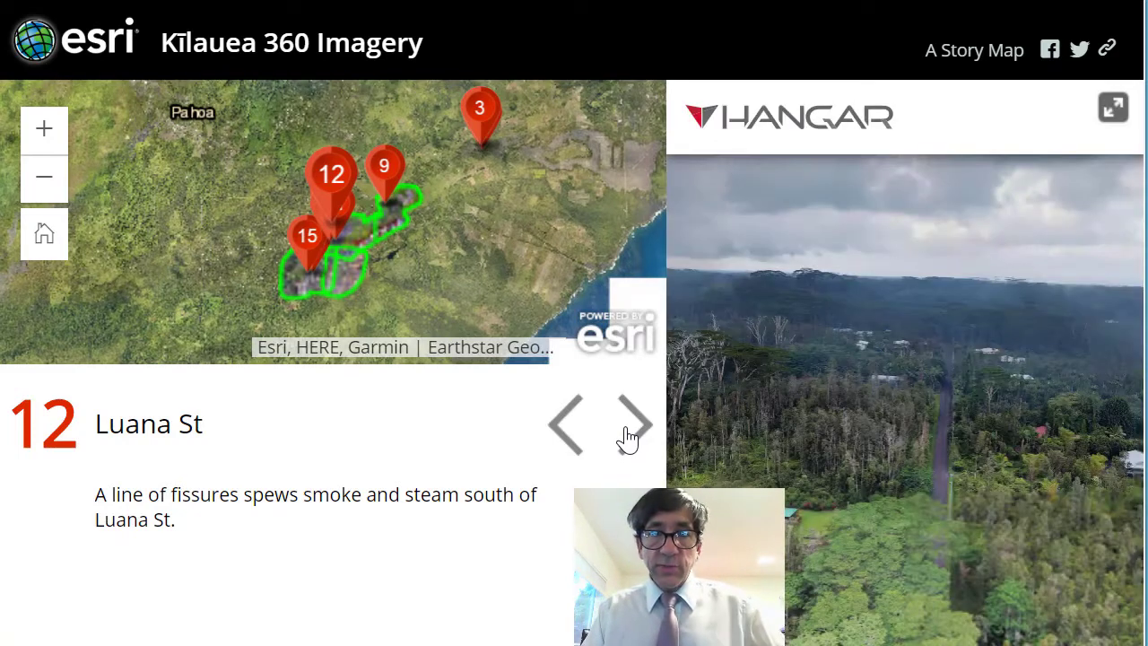
pyautogui.moveTo(902, 430); pyautogui.dragTo(913, 391)
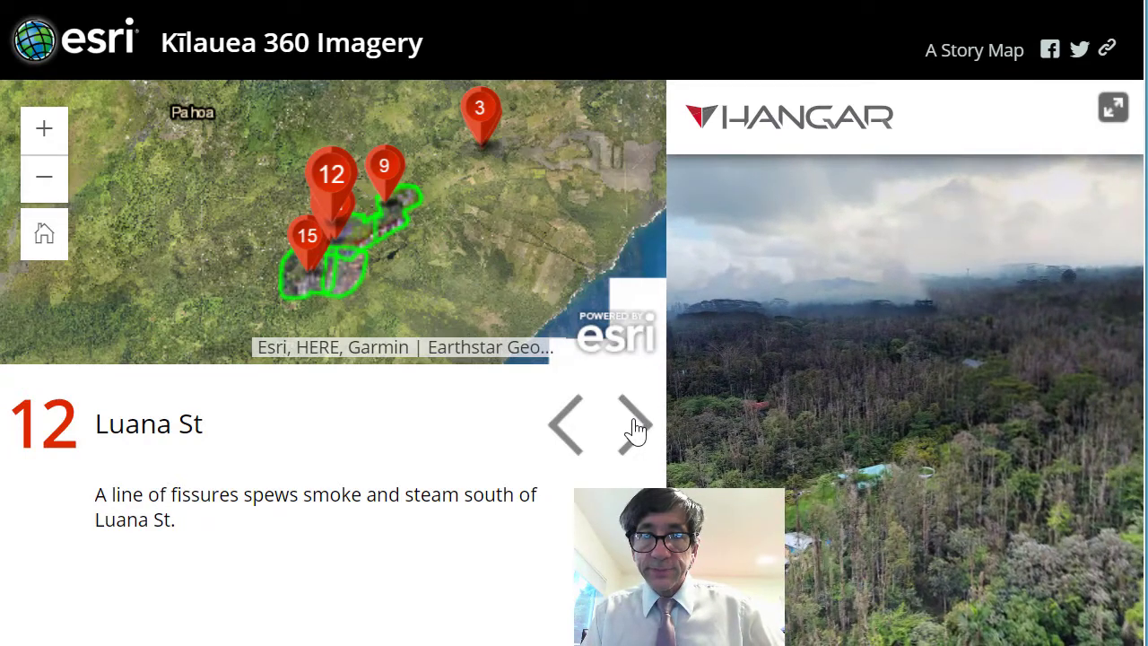
# Advance through stop 13 to stop 14, West of Nohea St, rotating each panorama
pyautogui.click(634, 428)
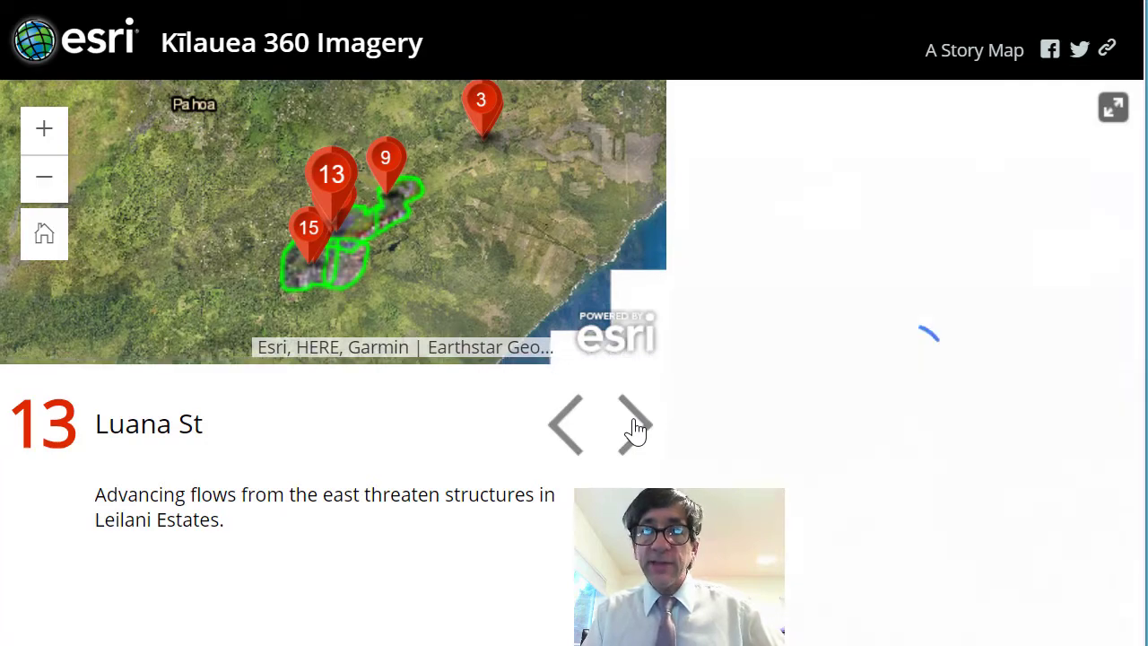
pyautogui.moveTo(851, 416); pyautogui.dragTo(1040, 395)
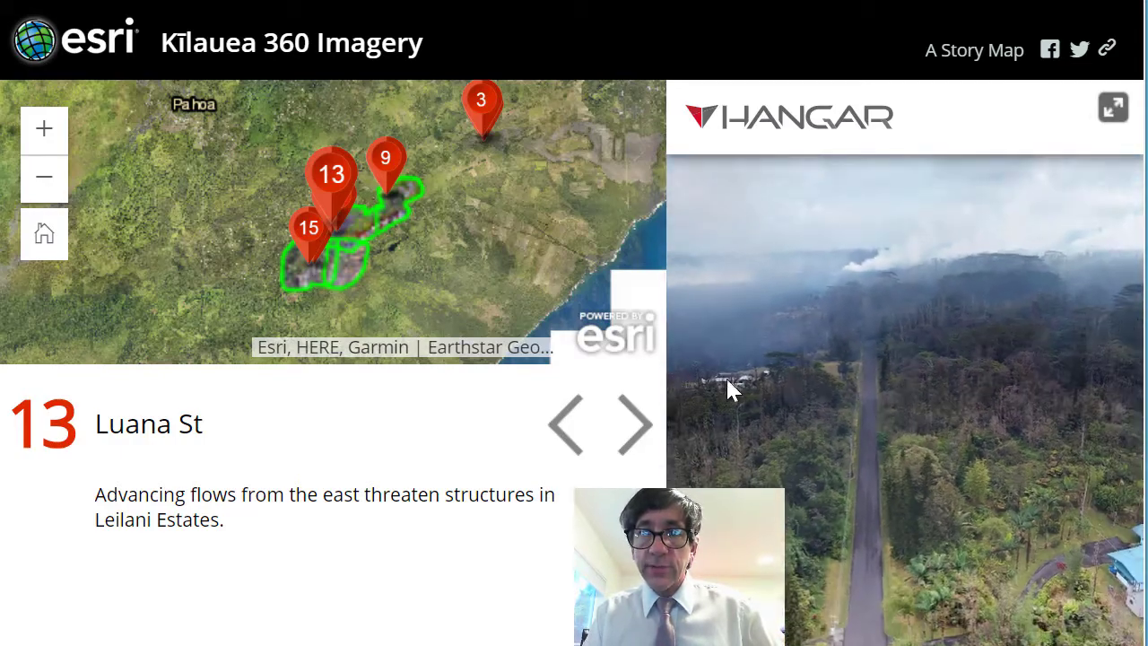
pyautogui.click(633, 428)
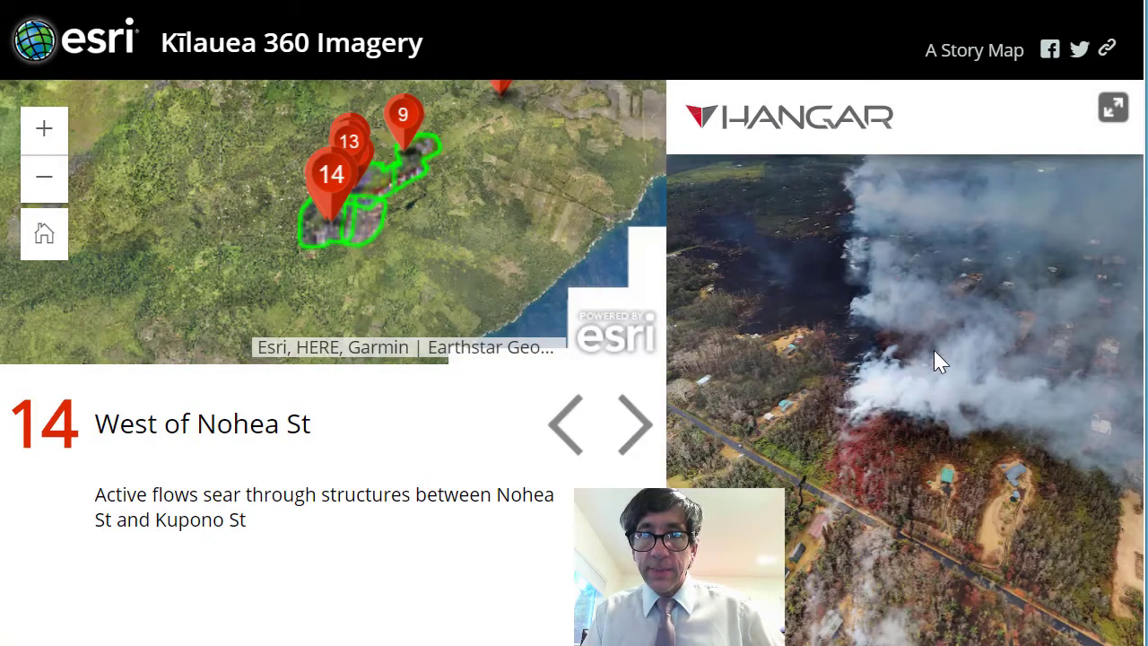
pyautogui.moveTo(719, 338); pyautogui.dragTo(783, 403)
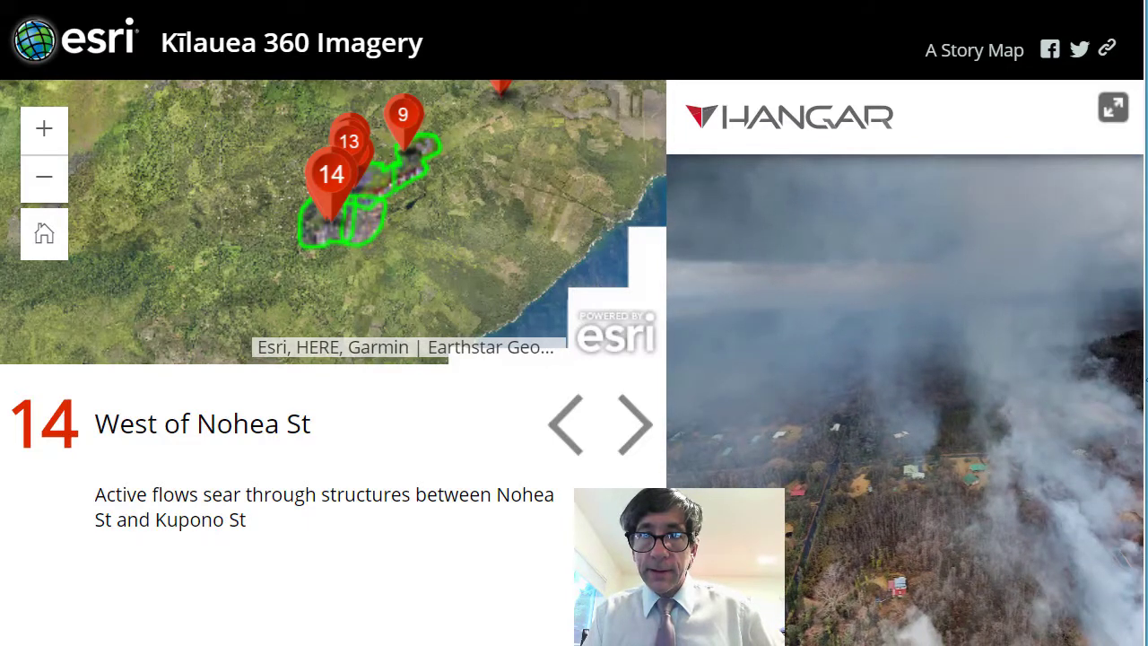
pyautogui.moveTo(1141, 380); pyautogui.dragTo(1147, 380)
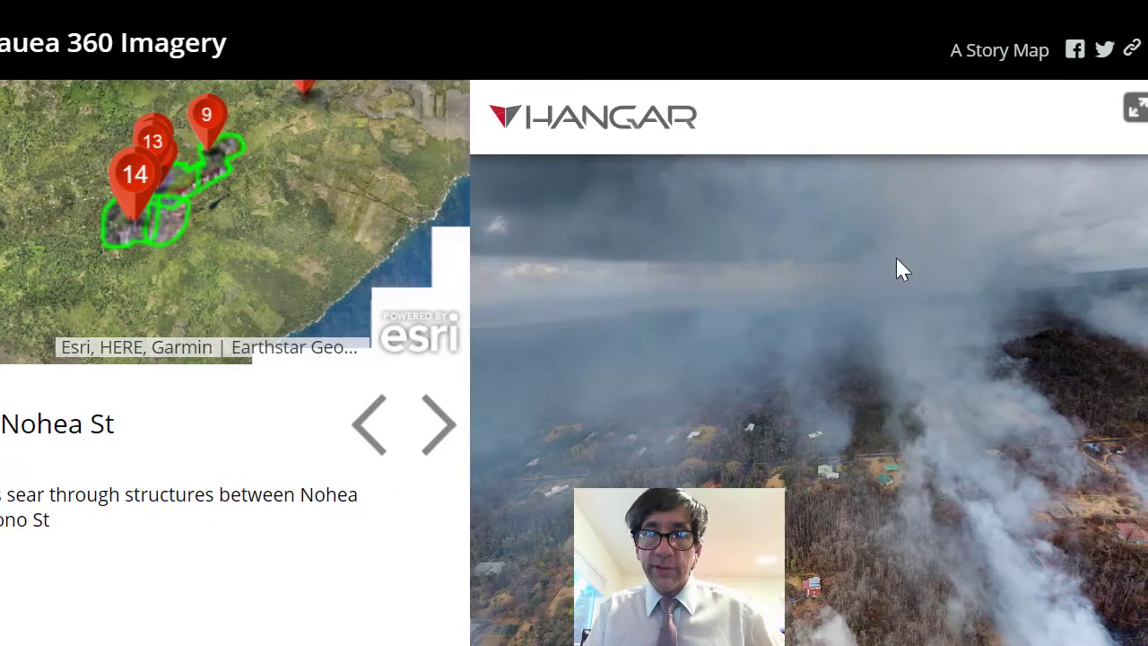
# Swing the panorama up to the sky, go to stop 15, and exit the story map
pyautogui.moveTo(885, 406)
pyautogui.mouseDown()
pyautogui.moveTo(999, 418)
pyautogui.moveTo(748, 433)
pyautogui.moveTo(948, 583)
pyautogui.moveTo(938, 494)
pyautogui.moveTo(1050, 431)
pyautogui.moveTo(810, 402)
pyautogui.moveTo(687, 321)
pyautogui.moveTo(873, 458)
pyautogui.moveTo(618, 385)
pyautogui.moveTo(835, 425)
pyautogui.moveTo(889, 385)
pyautogui.mouseUp()
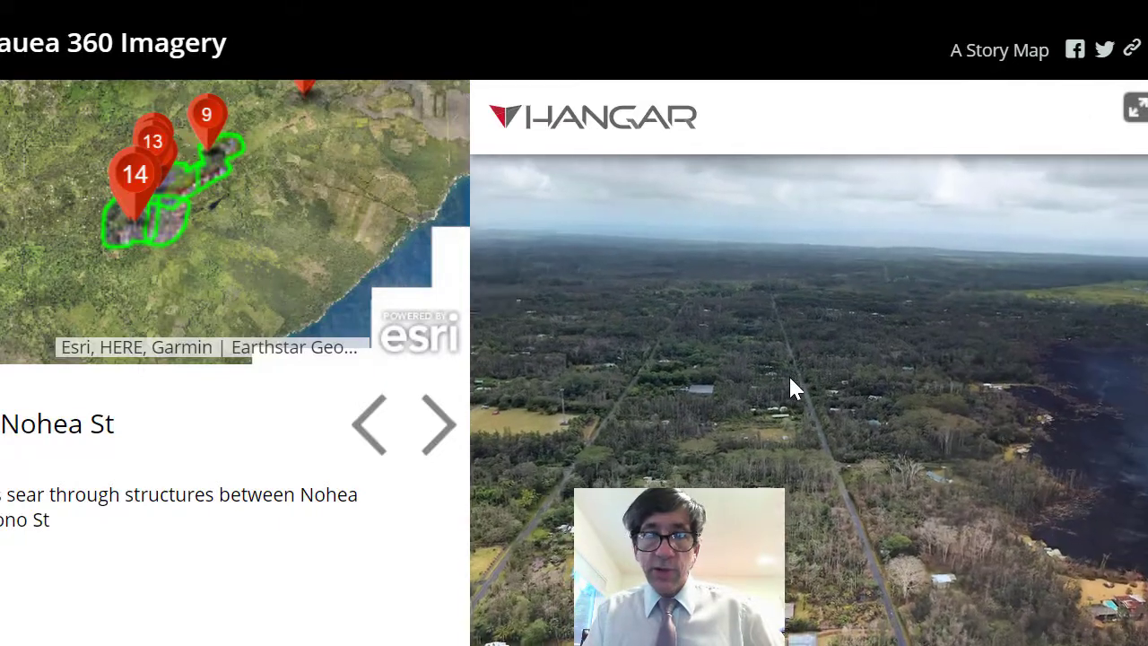
pyautogui.click(422, 435)
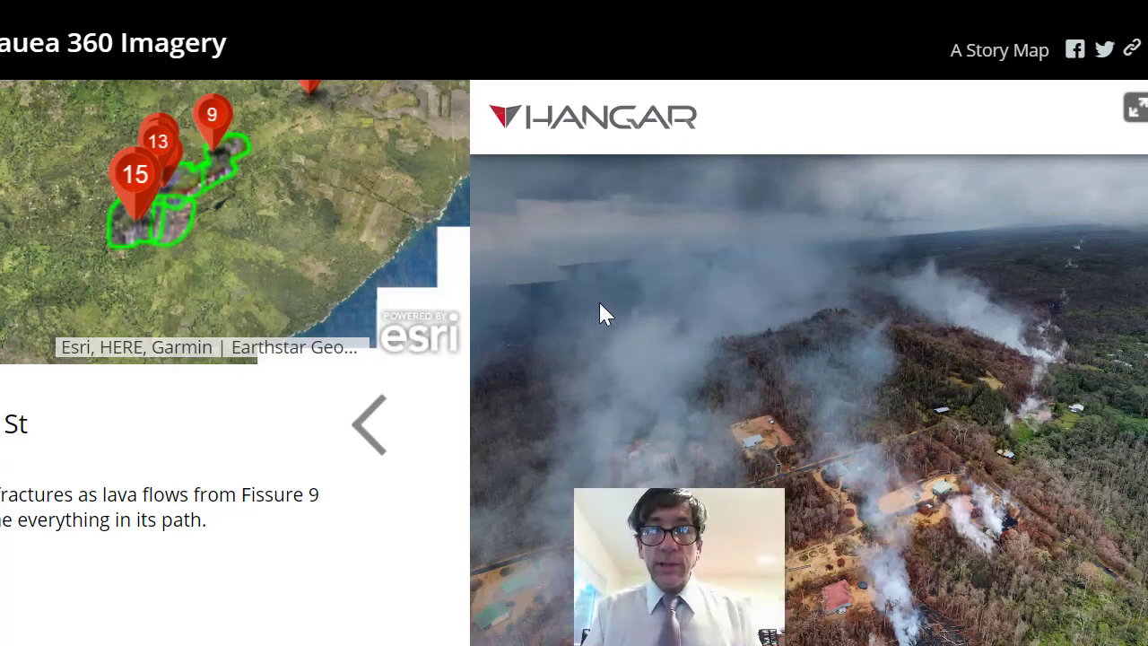
pyautogui.press('Escape')
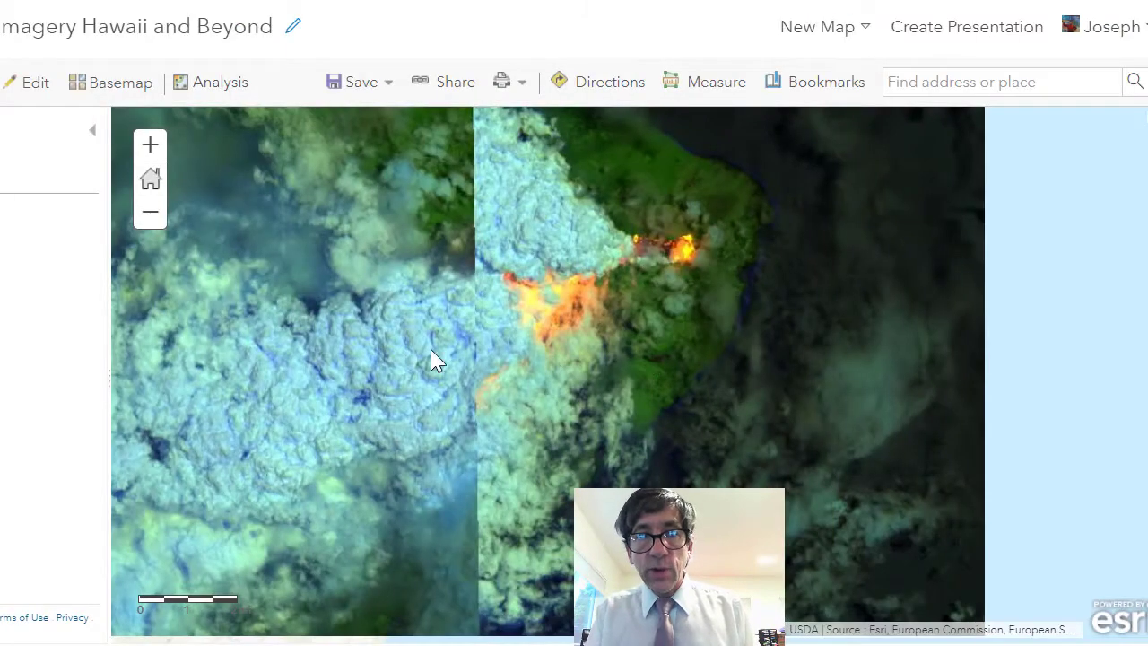
# Check the Sentinel-2 Views image display settings, show the Contents list, and open the layer's filter
pyautogui.moveTo(636, 315); pyautogui.dragTo(781, 289)
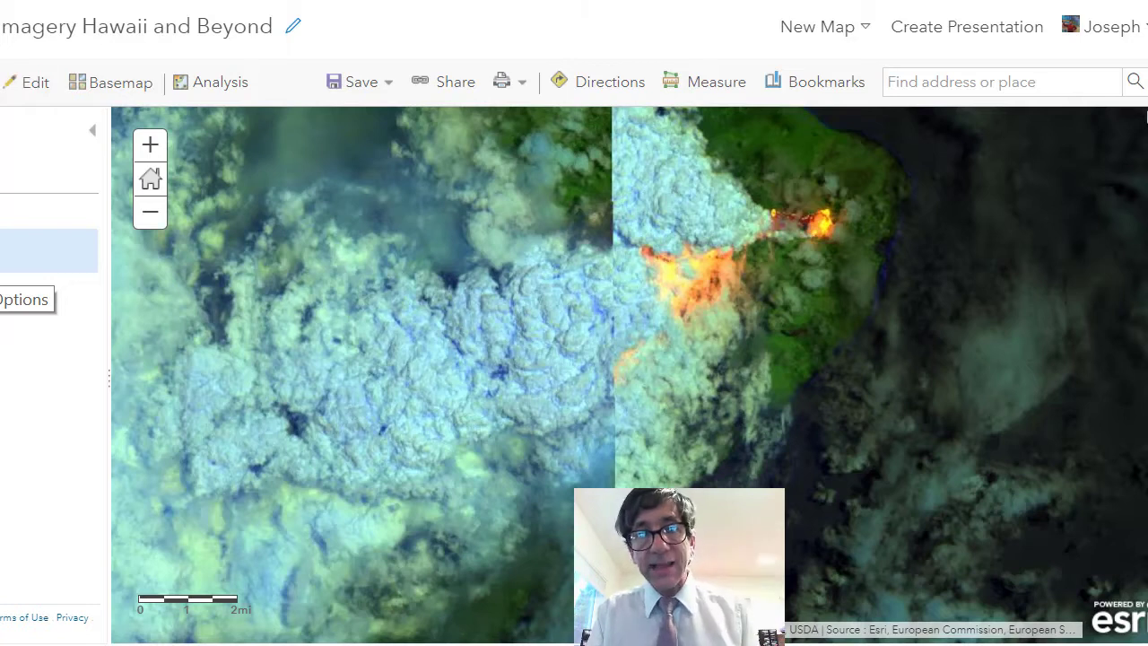
pyautogui.click(18, 273)
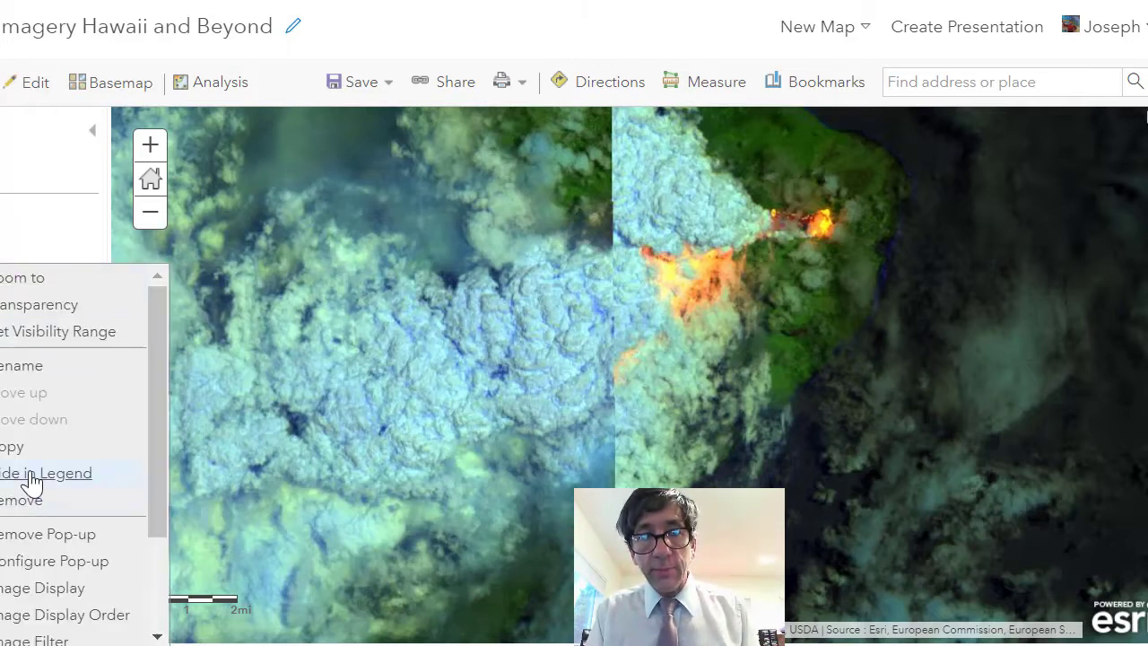
pyautogui.click(42, 588)
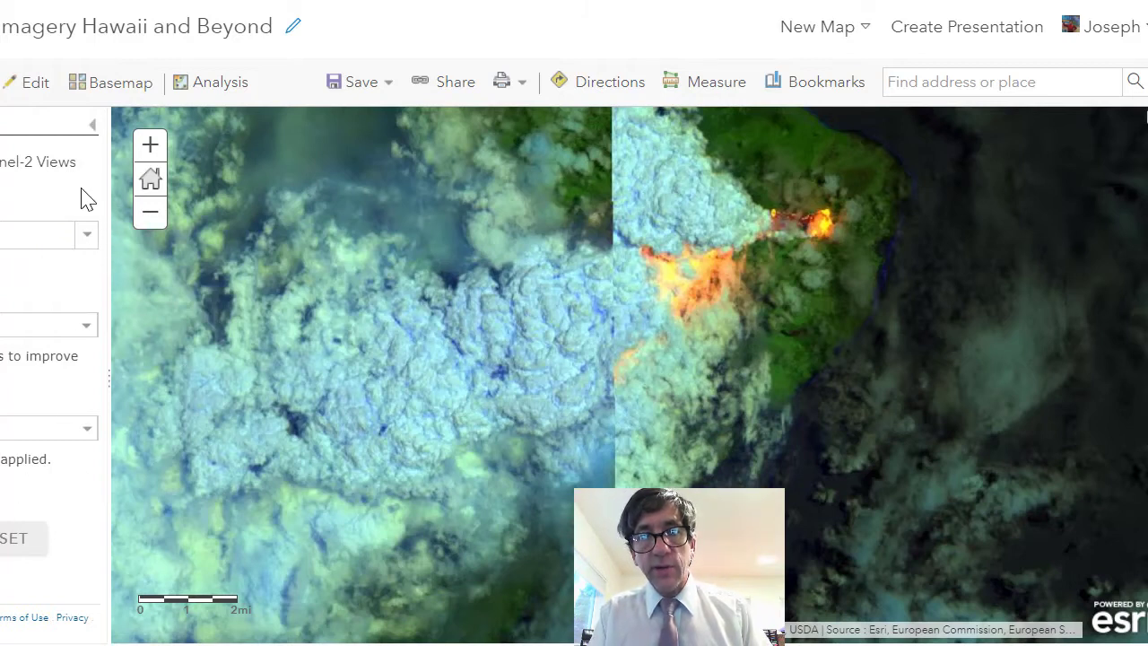
pyautogui.click(91, 126)
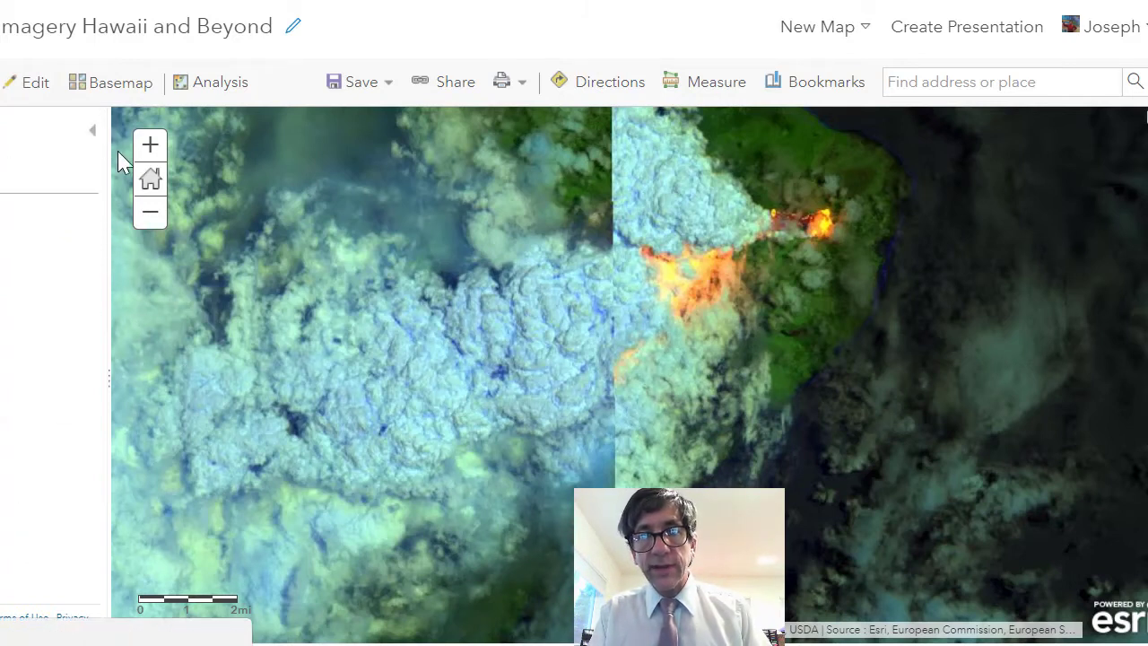
pyautogui.click(93, 137)
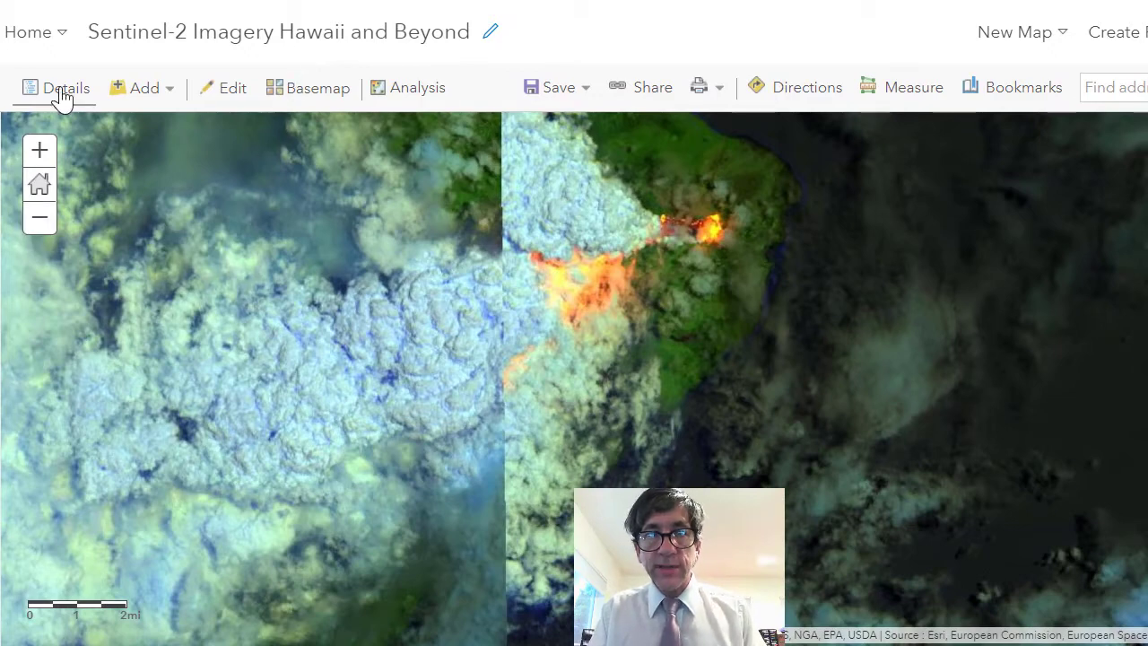
pyautogui.click(86, 92)
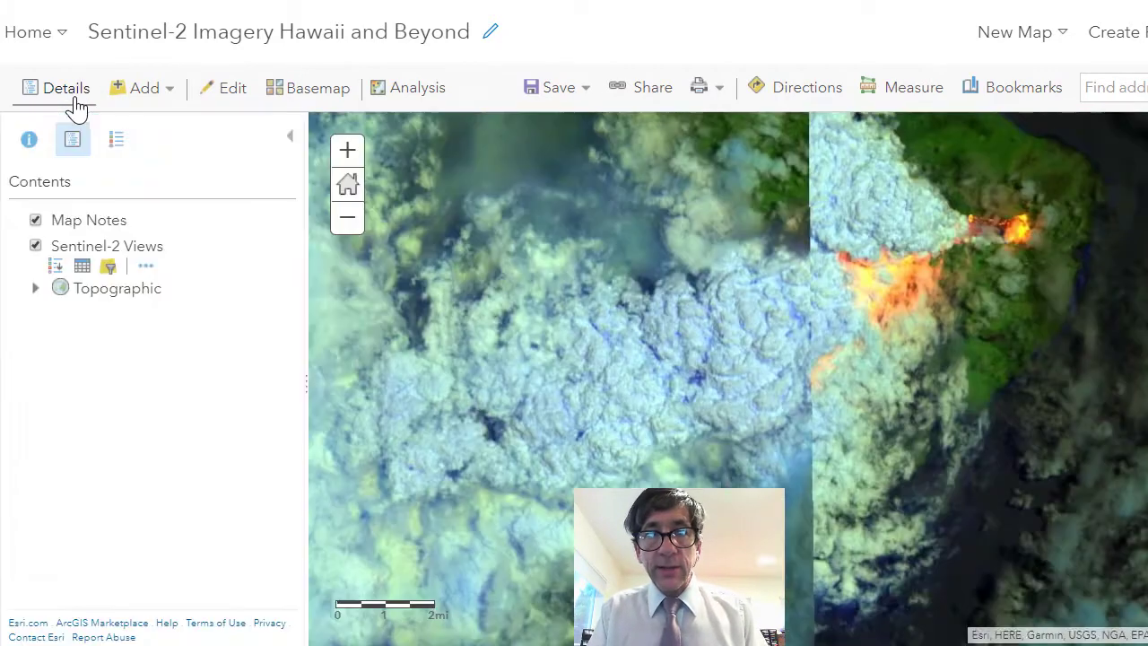
pyautogui.click(107, 269)
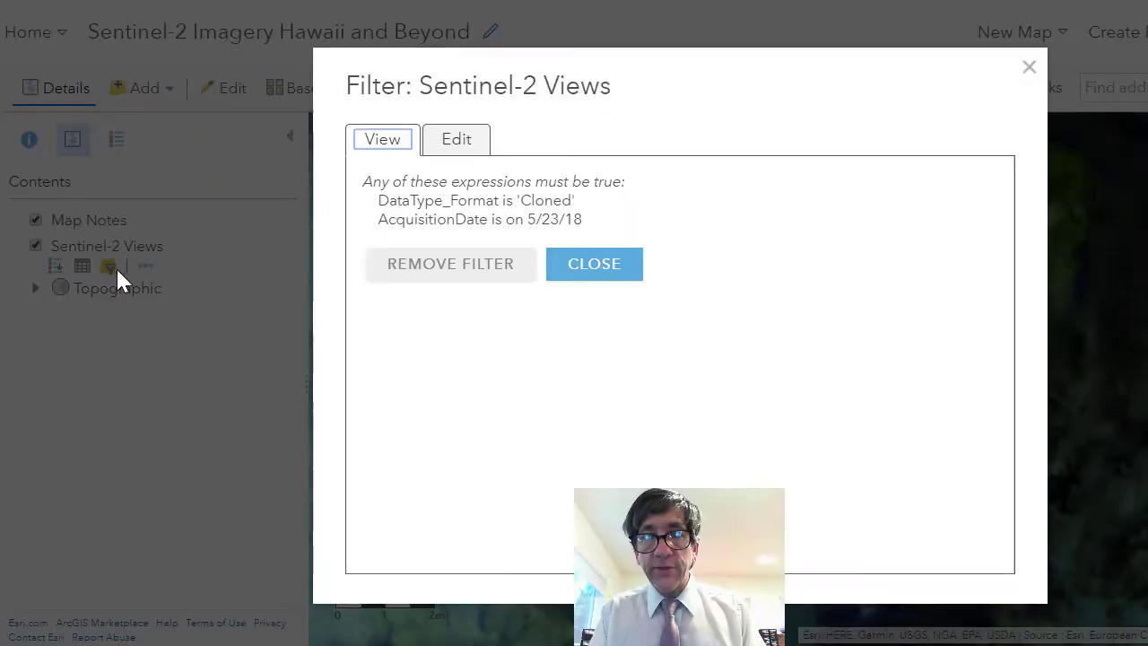
# Apply the Cloned, 5/23/2018 filter to Sentinel-2 Views and zoom along the glowing lava flow
pyautogui.click(454, 139)
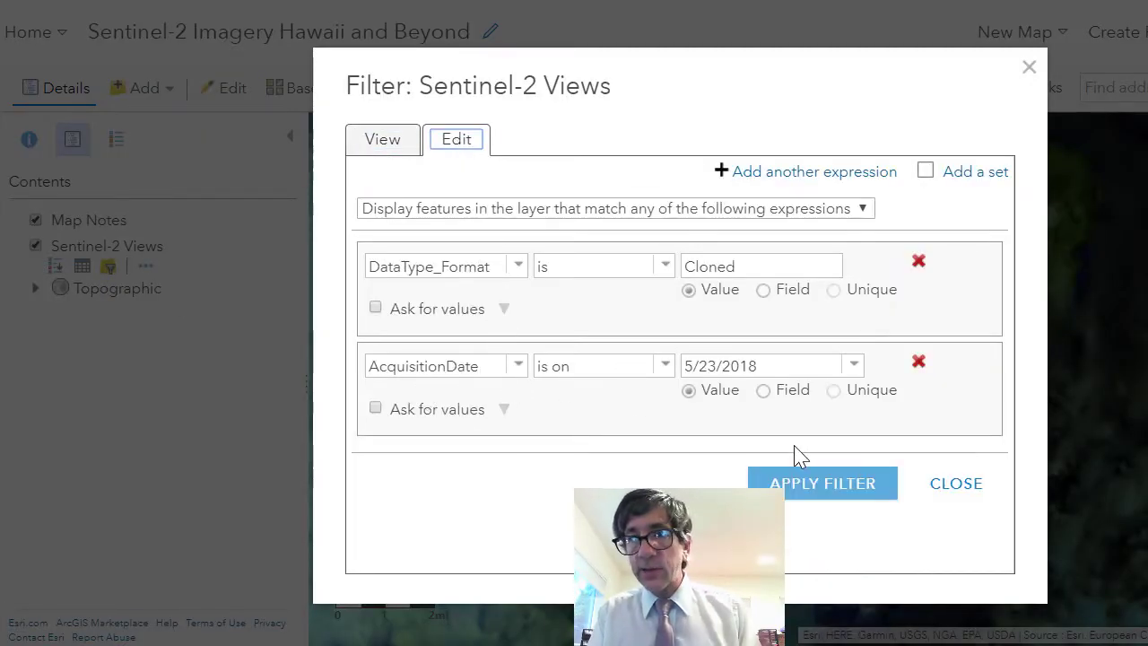
pyautogui.click(810, 484)
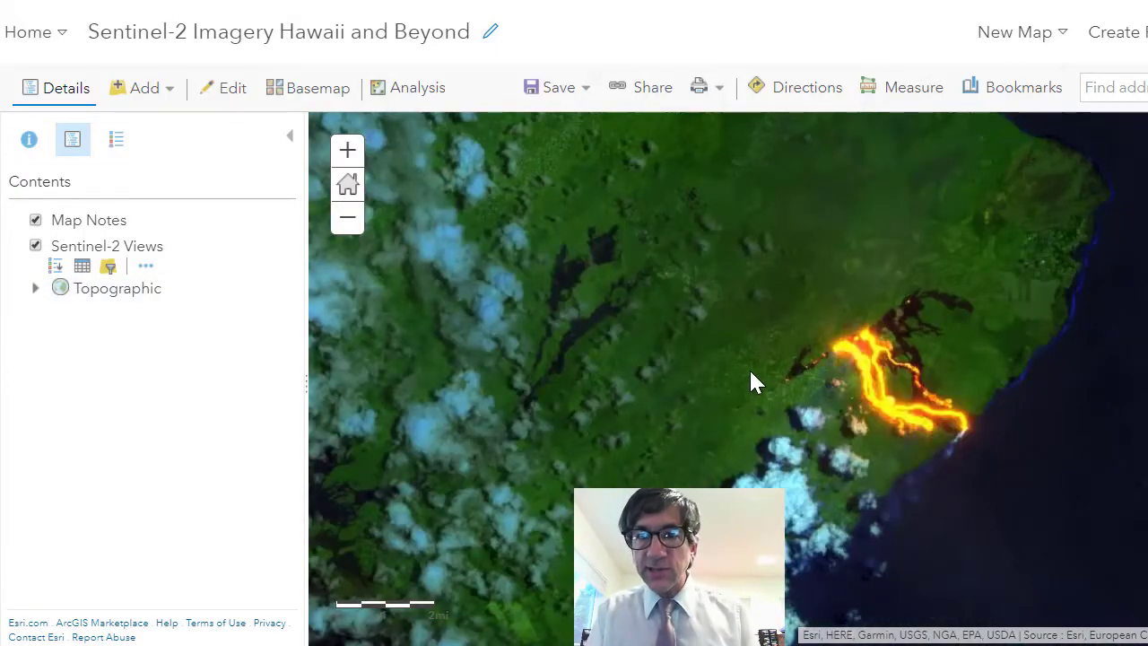
pyautogui.scroll(1, 753, 365)
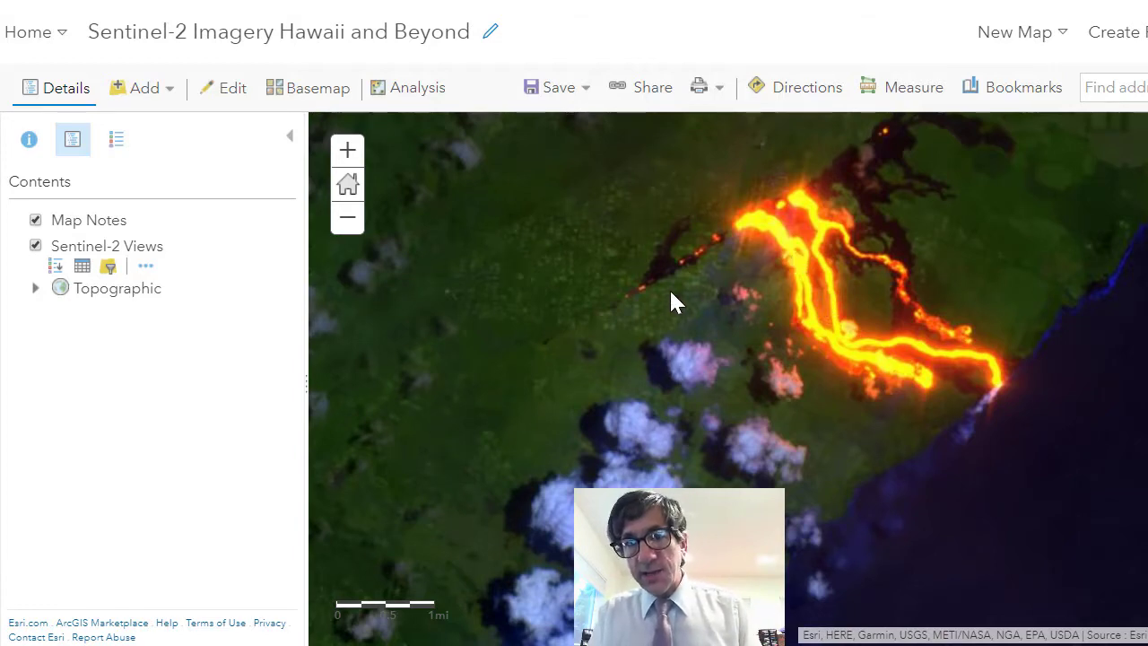
pyautogui.scroll(1, 683, 310)
pyautogui.moveTo(615, 357); pyautogui.dragTo(751, 346)
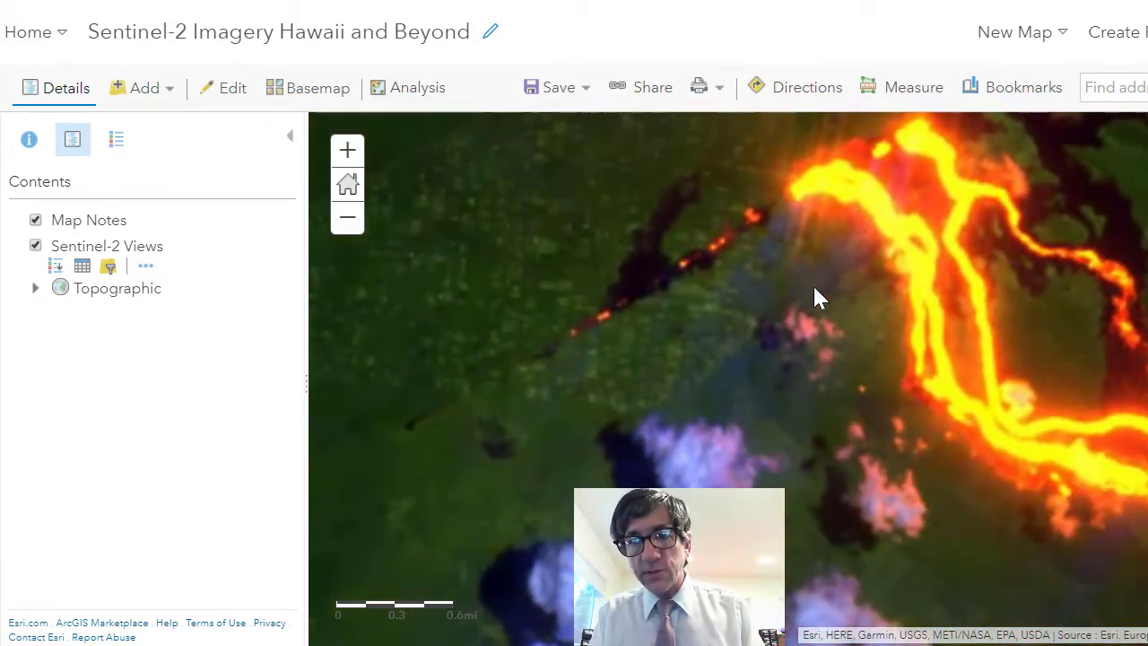
pyautogui.scroll(-1, 687, 368)
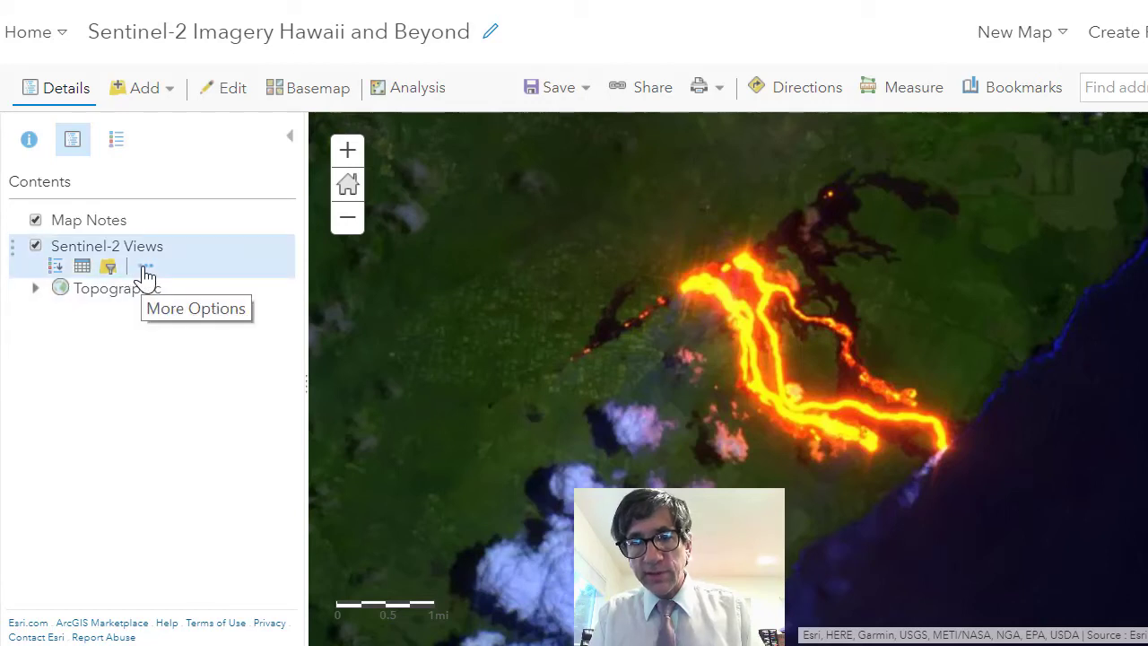
# Set the Sentinel-2 Views layer to about 50% transparency
pyautogui.click(145, 272)
pyautogui.moveTo(216, 319)
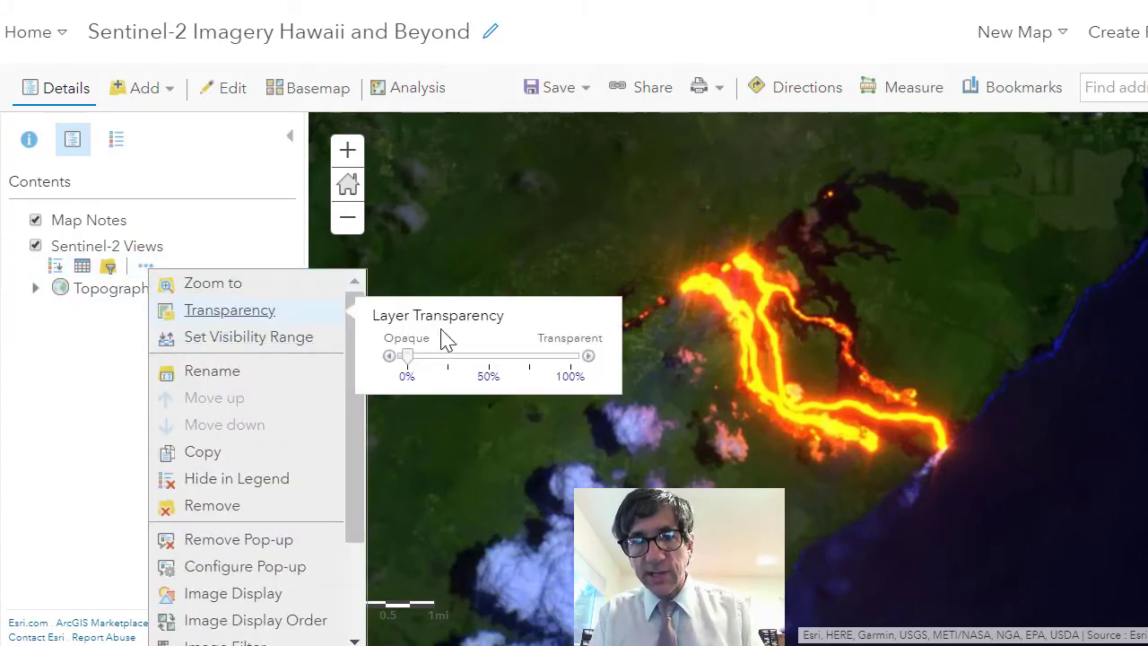
pyautogui.moveTo(408, 361); pyautogui.dragTo(508, 361)
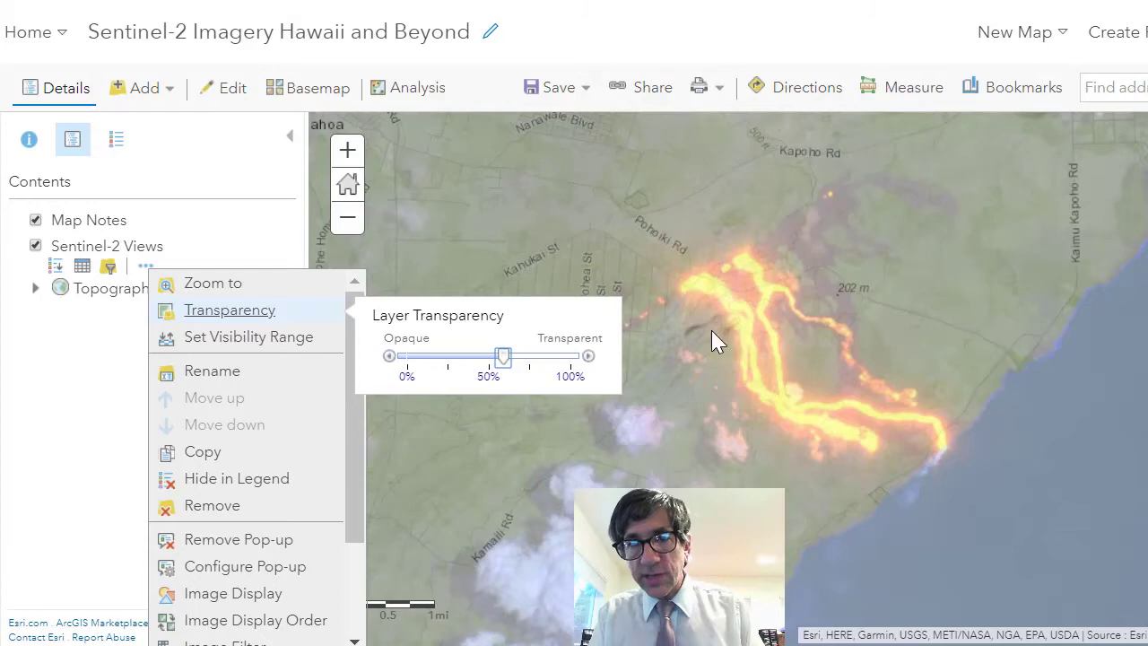
# Zoom in near Leilani Ave, then back out to the whole lava flow and open Measure
pyautogui.moveTo(721, 329); pyautogui.dragTo(846, 361)
pyautogui.scroll(2, 851, 341)
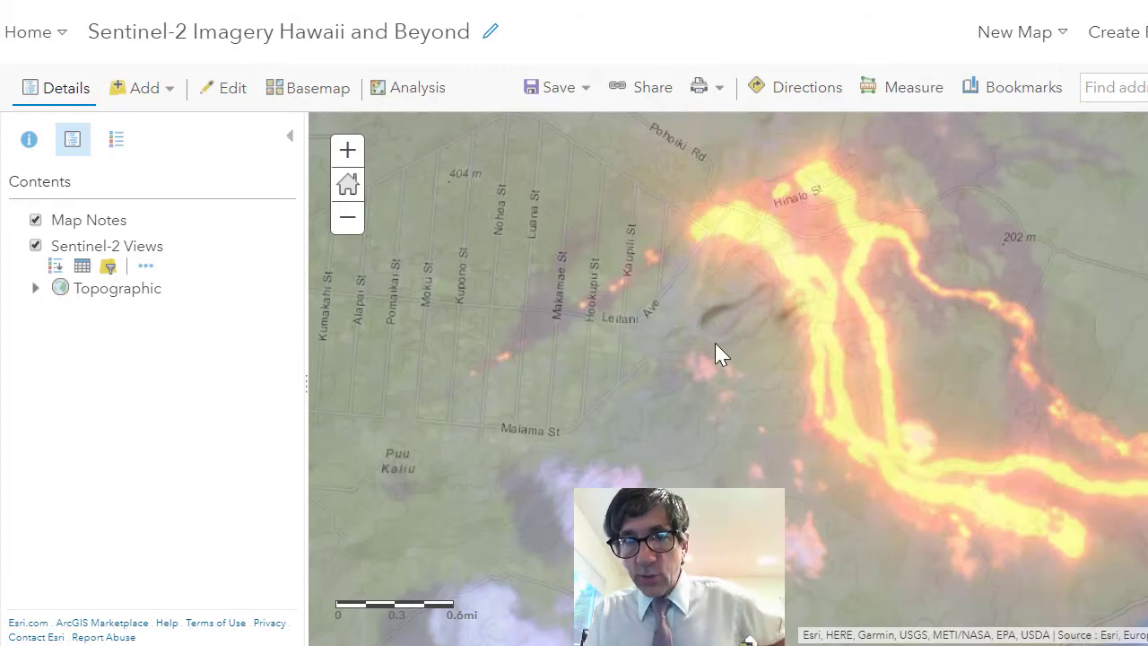
pyautogui.scroll(1, 613, 382)
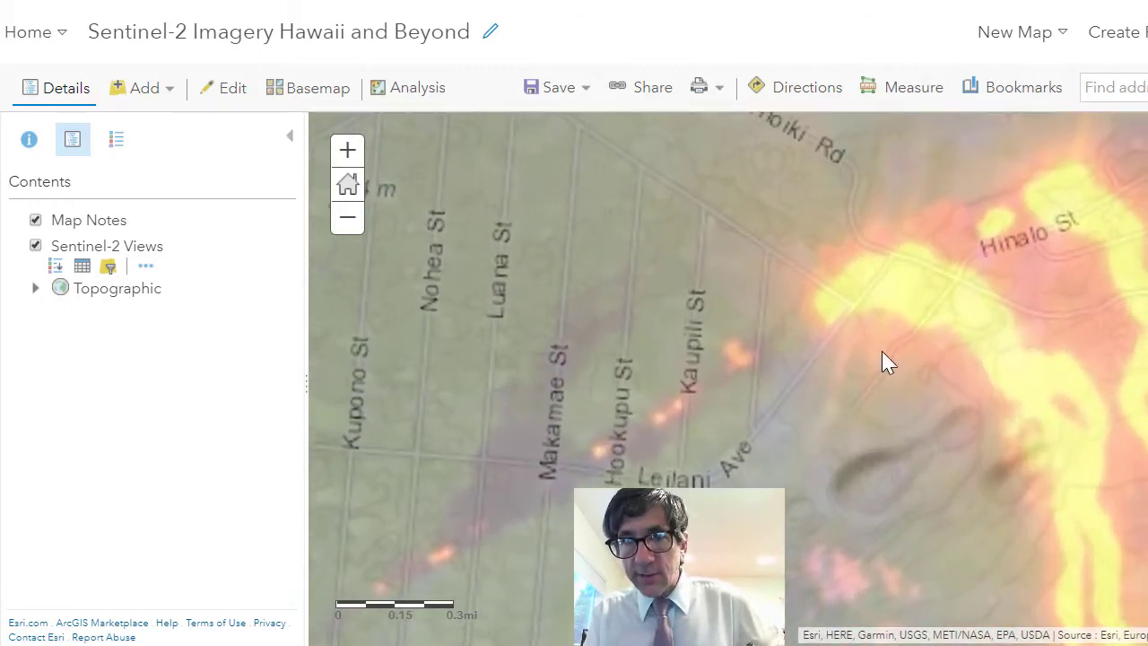
pyautogui.scroll(-1, 819, 365)
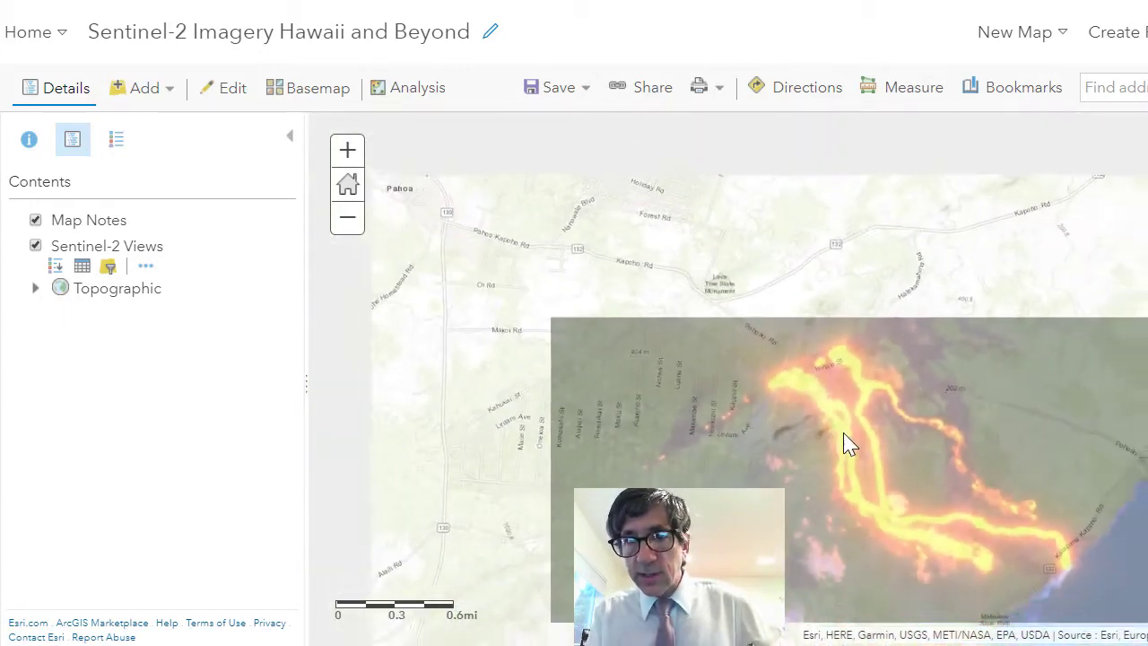
pyautogui.scroll(-1, 847, 442)
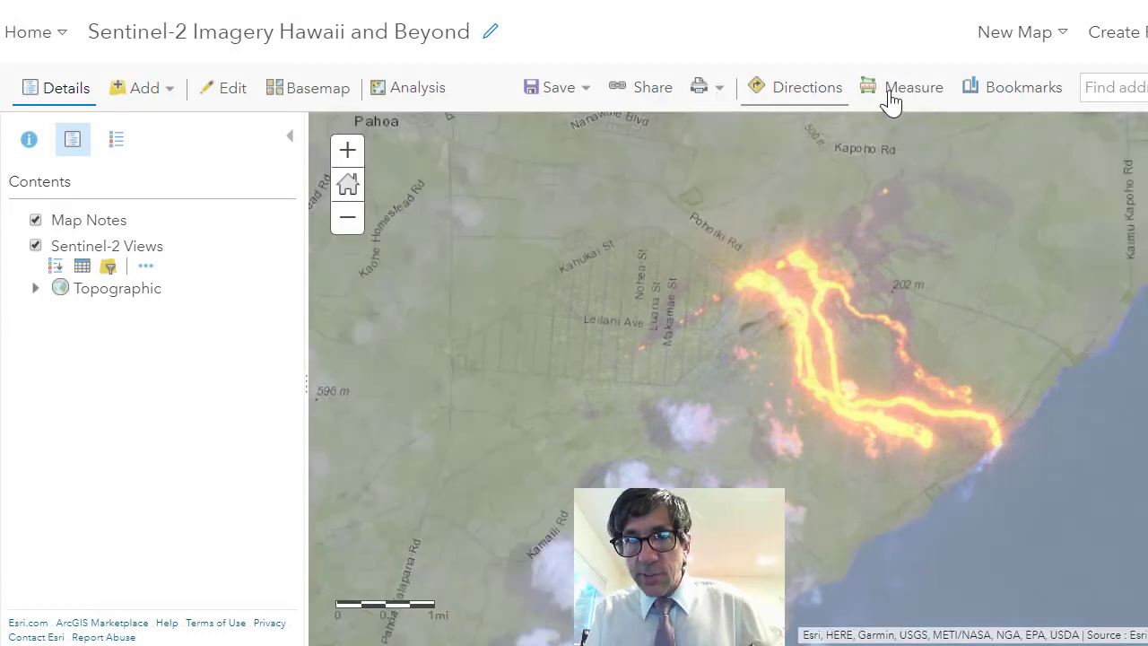
pyautogui.click(896, 94)
# Measure the distance in miles along the lava flow from its head to the coast
pyautogui.click(918, 184)
pyautogui.click(1022, 185)
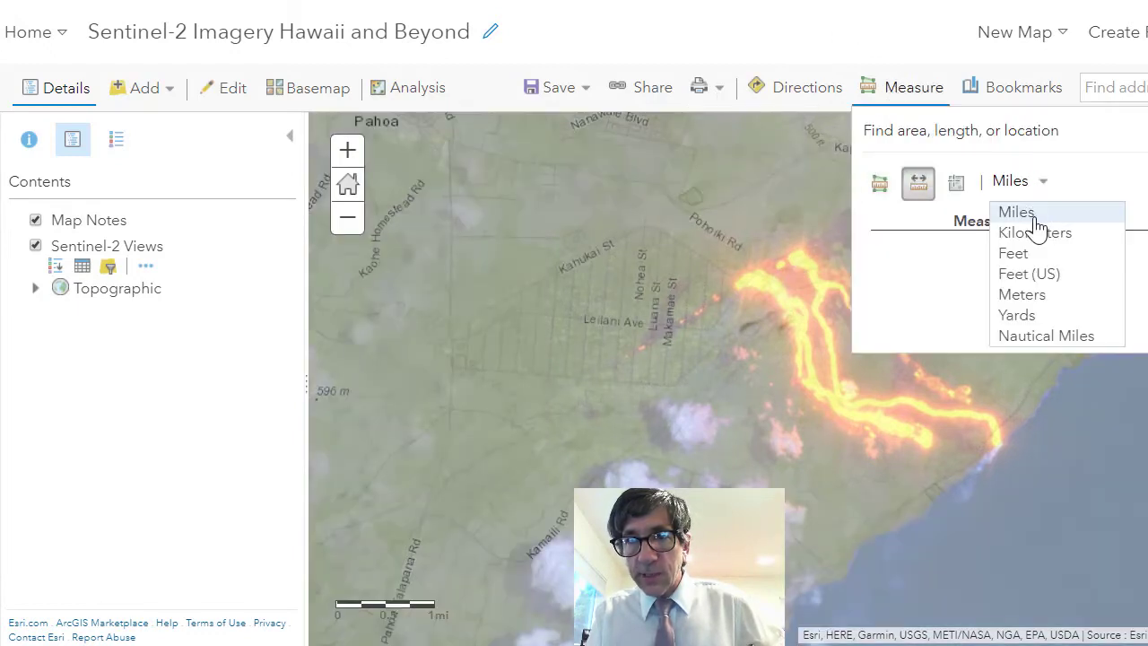
pyautogui.click(1034, 220)
pyautogui.click(744, 286)
pyautogui.click(767, 283)
pyautogui.click(789, 307)
pyautogui.click(792, 342)
pyautogui.click(848, 403)
pyautogui.click(899, 413)
pyautogui.doubleClick(932, 404)
pyautogui.click(980, 410)
pyautogui.click(994, 421)
pyautogui.doubleClick(998, 454)
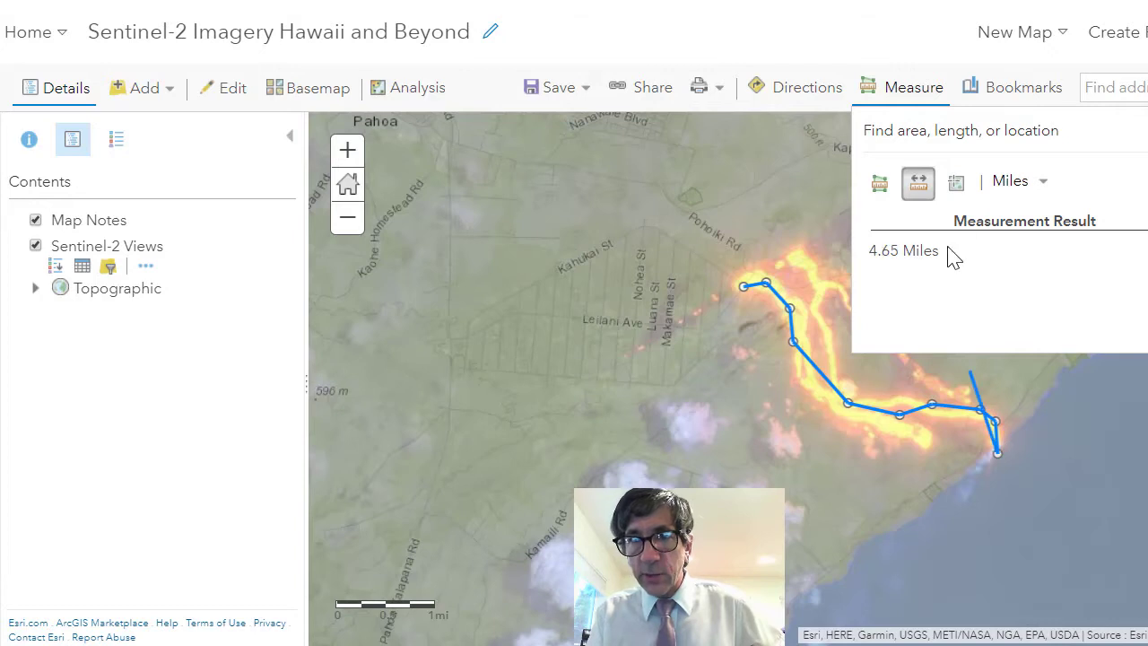
# Show the length in kilometres (6.03 km), close Measure, and bring up the basemap gallery
pyautogui.click(1006, 182)
pyautogui.click(1031, 235)
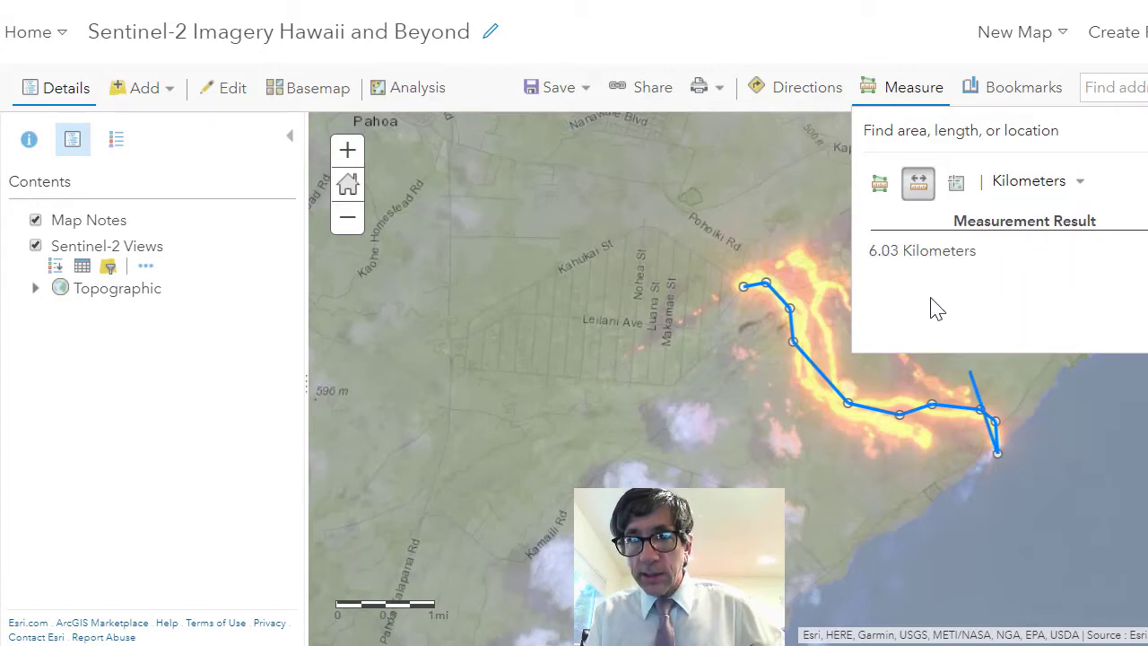
pyautogui.click(1147, 130)
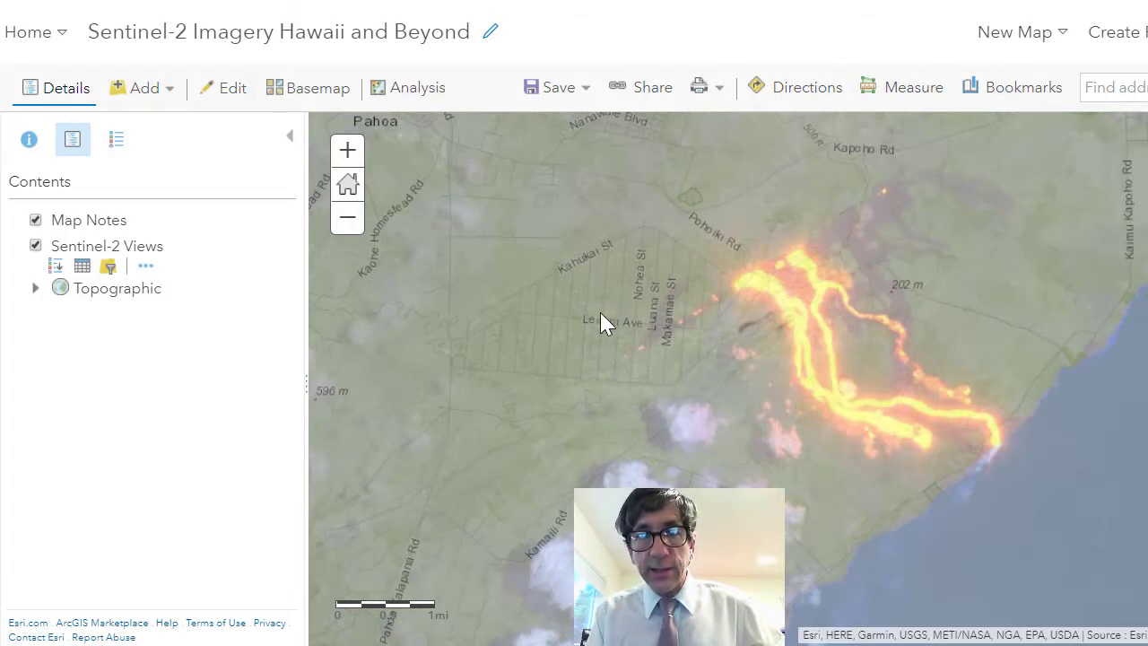
pyautogui.click(283, 93)
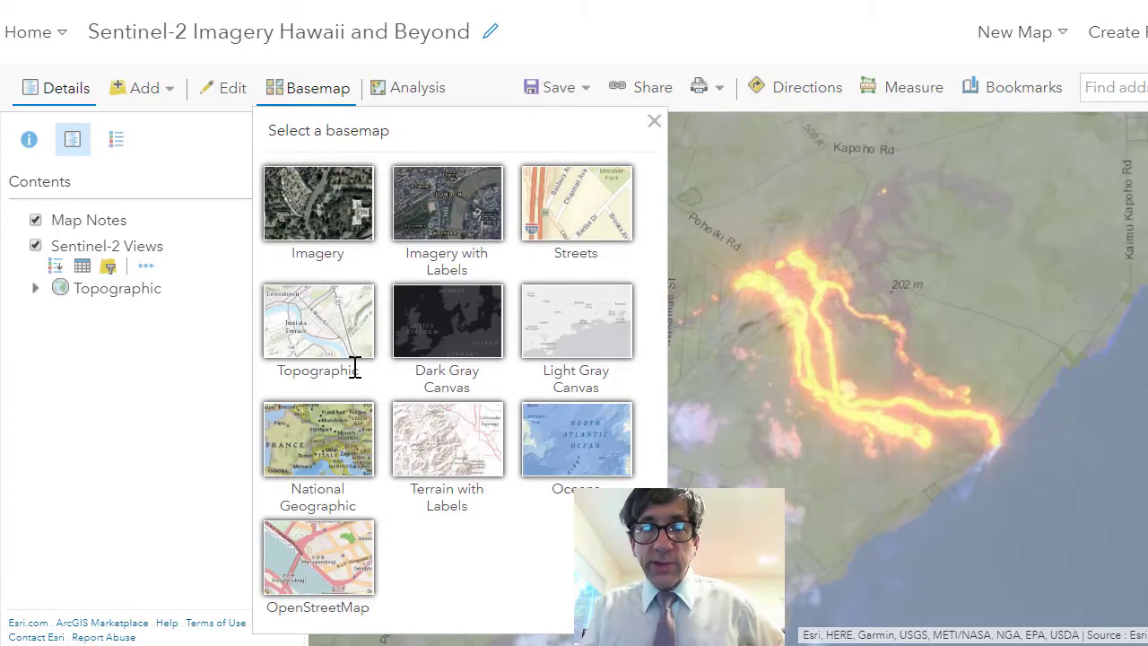
# View the fissures and coastal lava flow on OpenStreetMap, then switch the basemap to Imagery with Labels
pyautogui.click(300, 556)
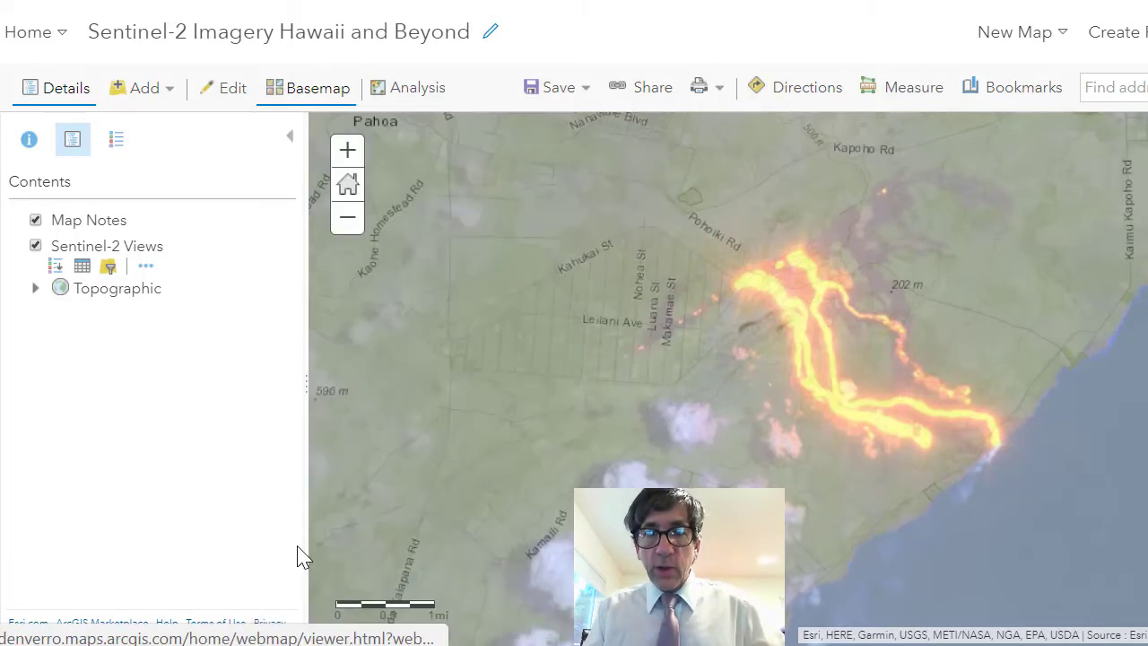
pyautogui.scroll(1, 686, 339)
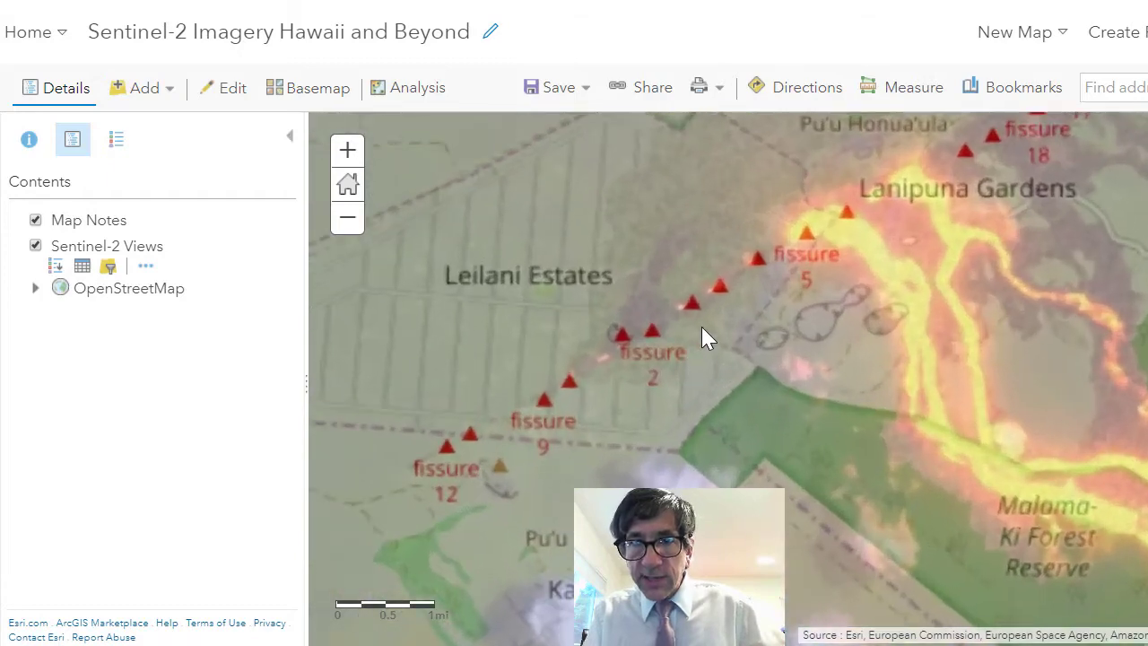
pyautogui.moveTo(703, 328); pyautogui.dragTo(615, 402)
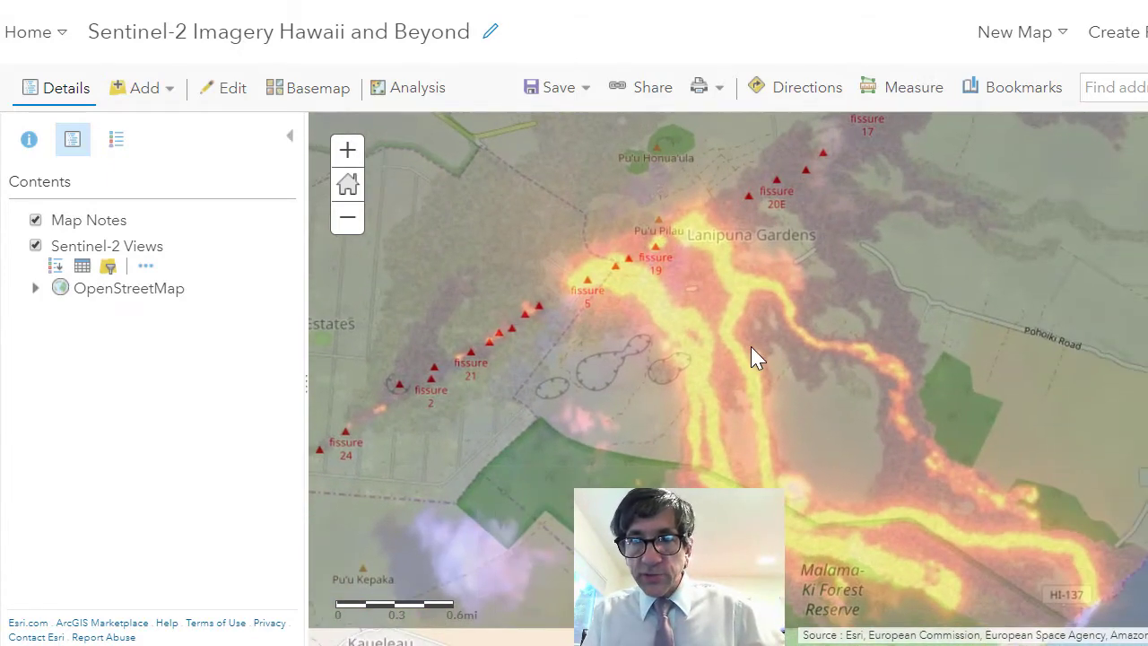
pyautogui.moveTo(753, 354); pyautogui.dragTo(643, 418)
pyautogui.moveTo(804, 469); pyautogui.dragTo(660, 430)
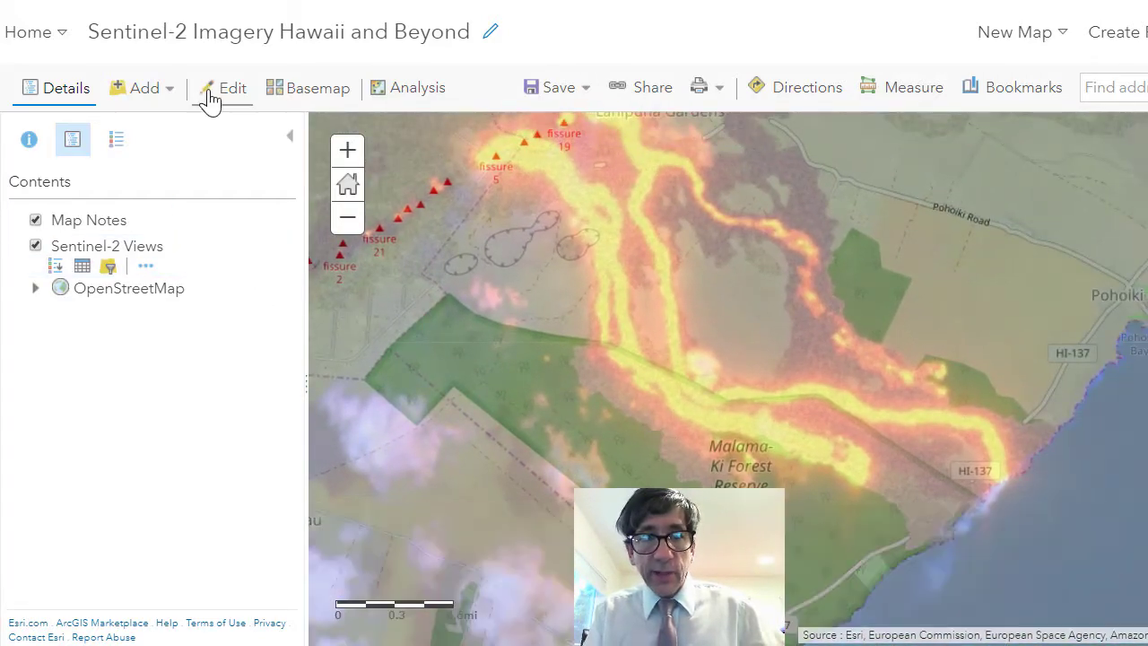
pyautogui.click(309, 90)
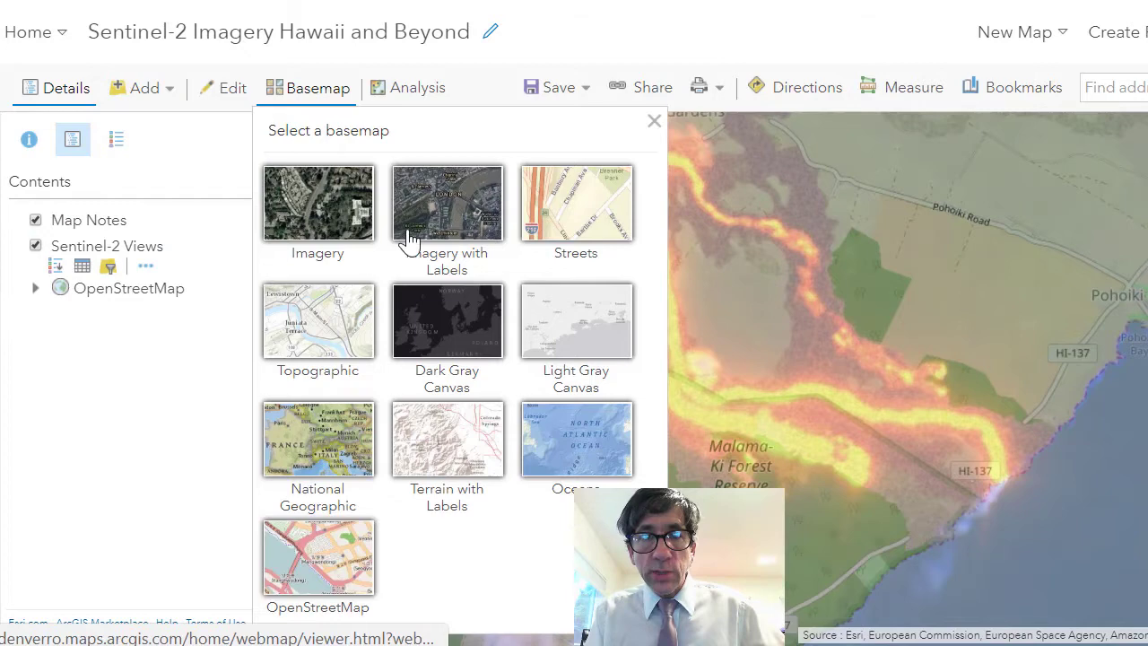
pyautogui.click(417, 225)
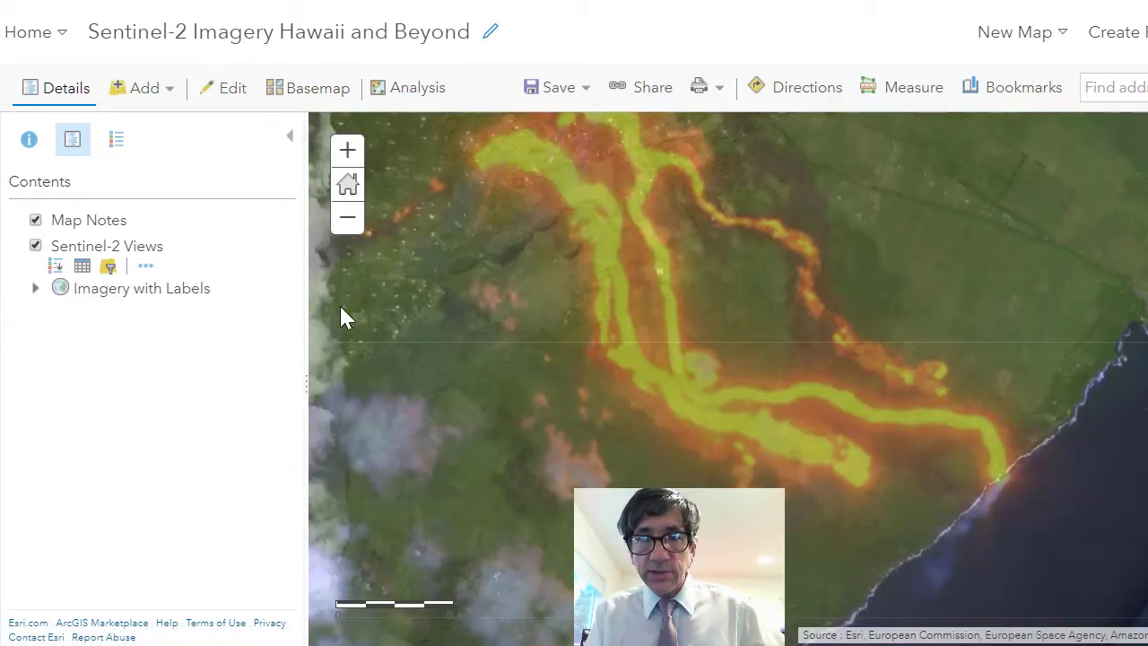
# Preview the Sentinel-2 Views layer at 0% and 100% transparency, then pan to a residential area
pyautogui.click(145, 266)
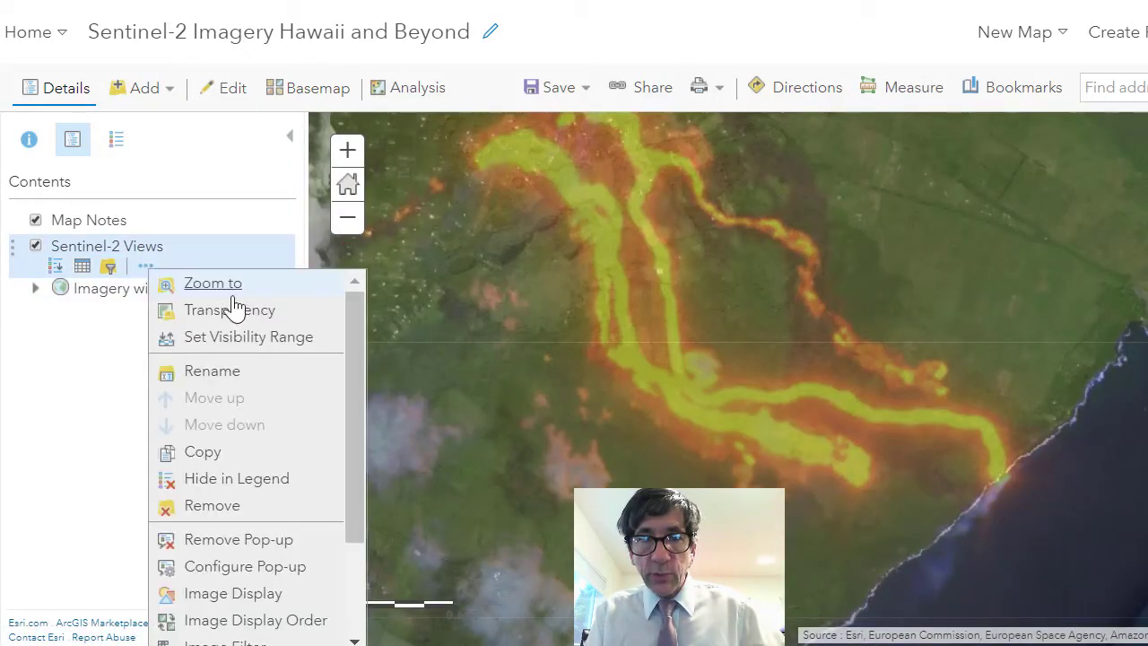
pyautogui.moveTo(244, 315)
pyautogui.moveTo(509, 363); pyautogui.dragTo(414, 367)
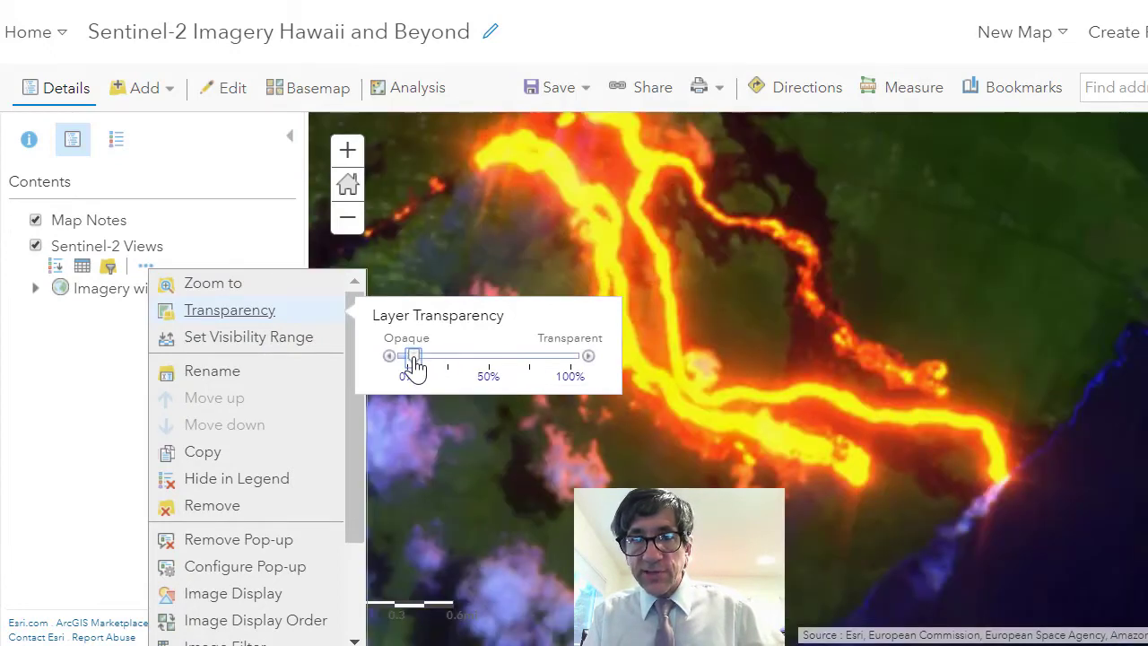
pyautogui.moveTo(411, 363); pyautogui.dragTo(583, 363)
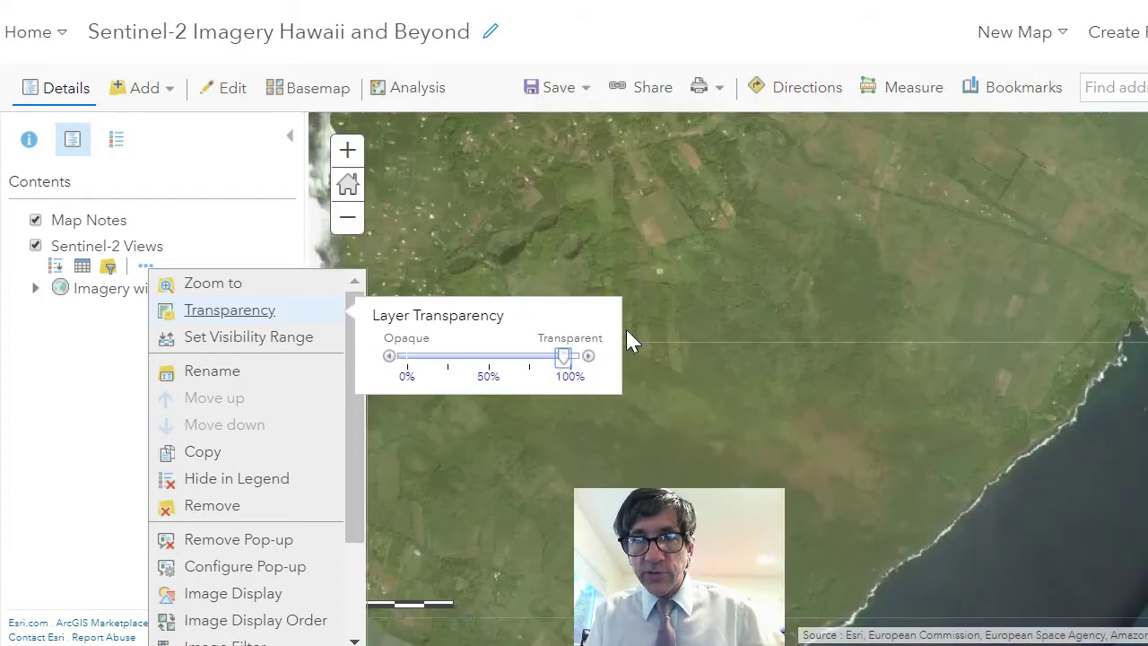
pyautogui.click(802, 338)
pyautogui.scroll(1, 745, 343)
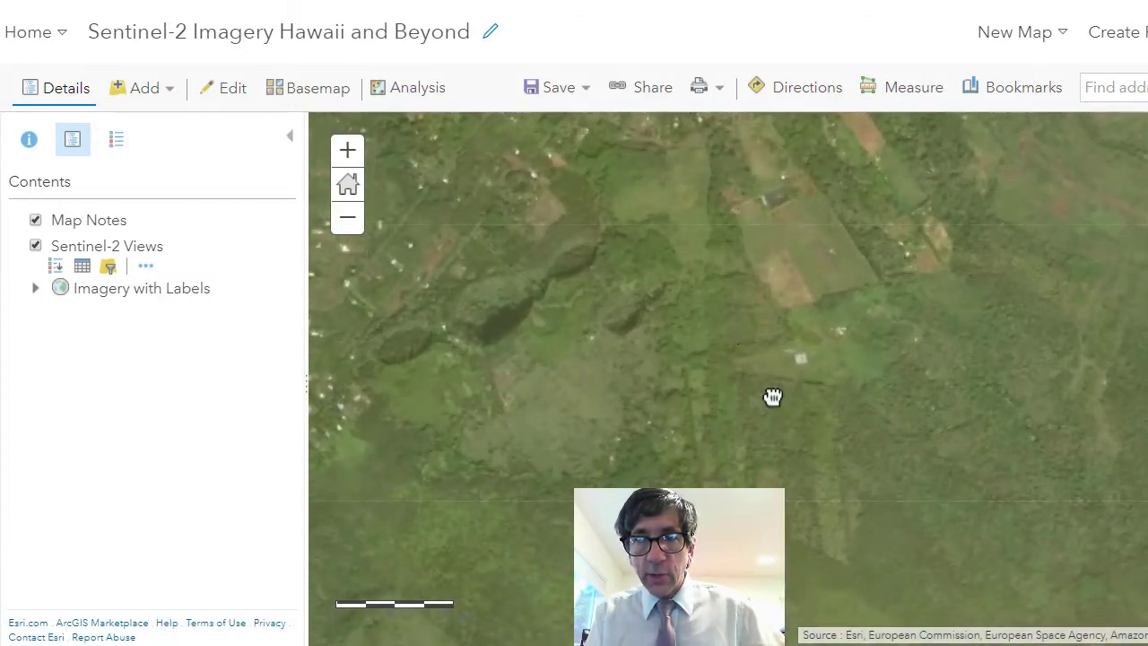
pyautogui.scroll(-2, 758, 395)
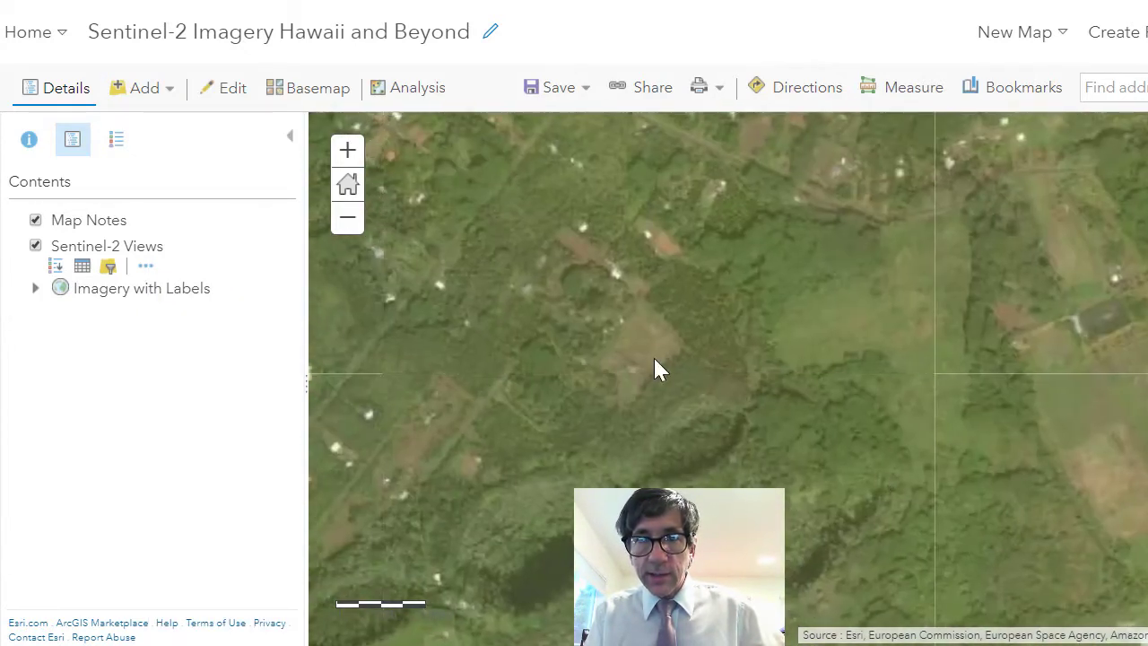
pyautogui.moveTo(655, 367); pyautogui.dragTo(831, 457)
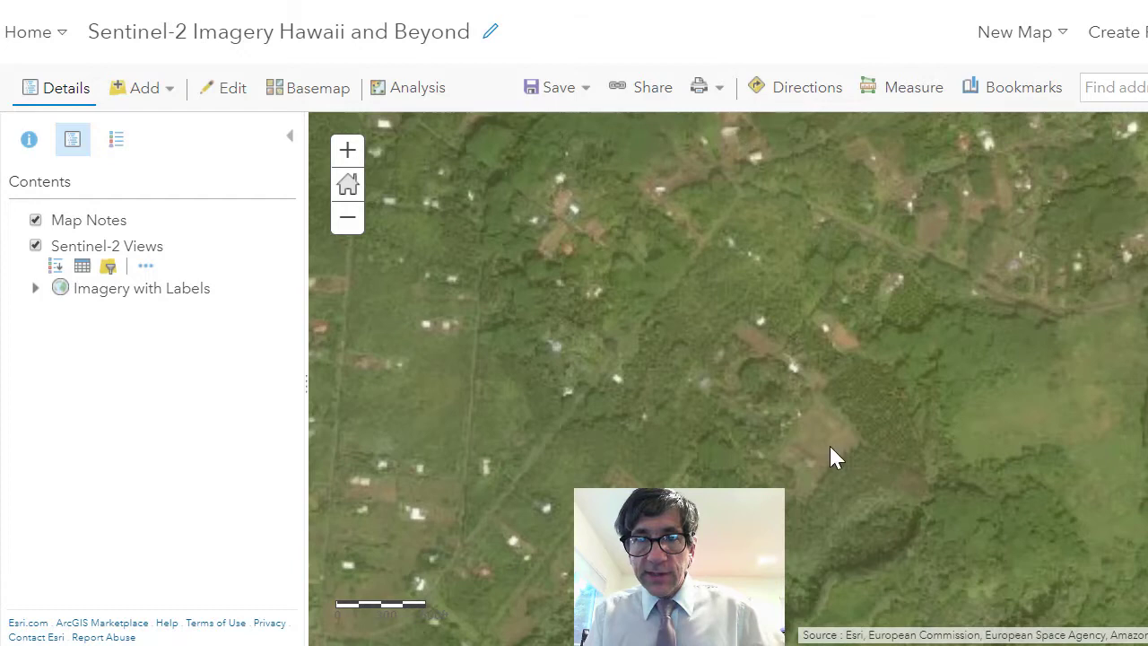
# Set the Sentinel-2 Views layer's transparency to 50%
pyautogui.click(146, 266)
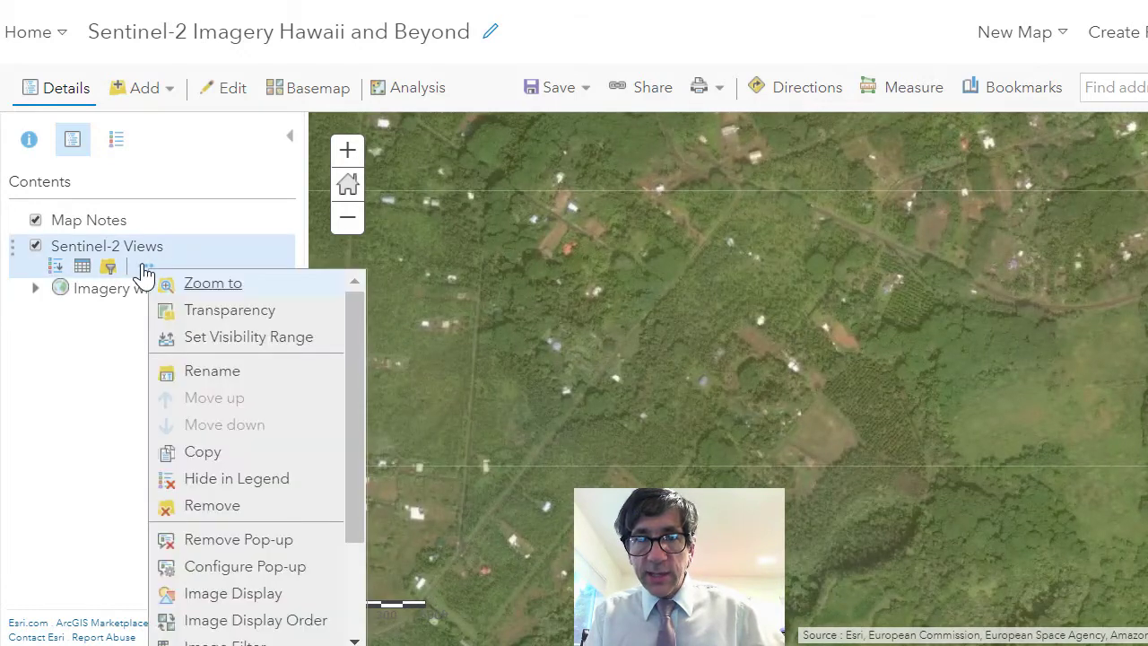
pyautogui.moveTo(261, 312)
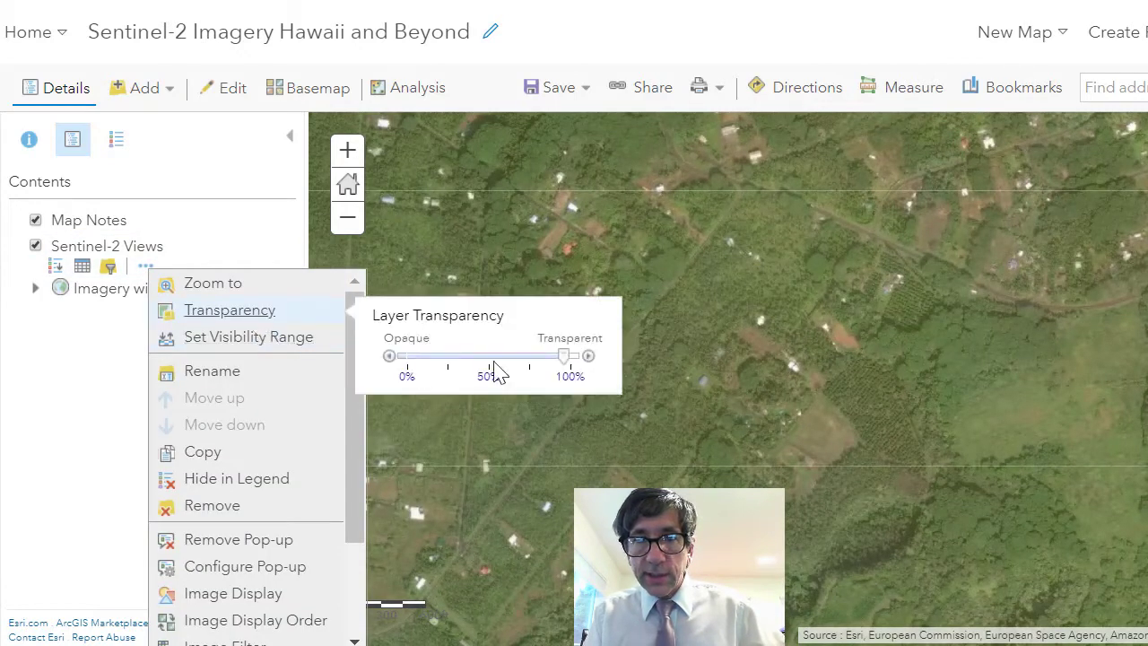
pyautogui.moveTo(572, 361); pyautogui.dragTo(487, 366)
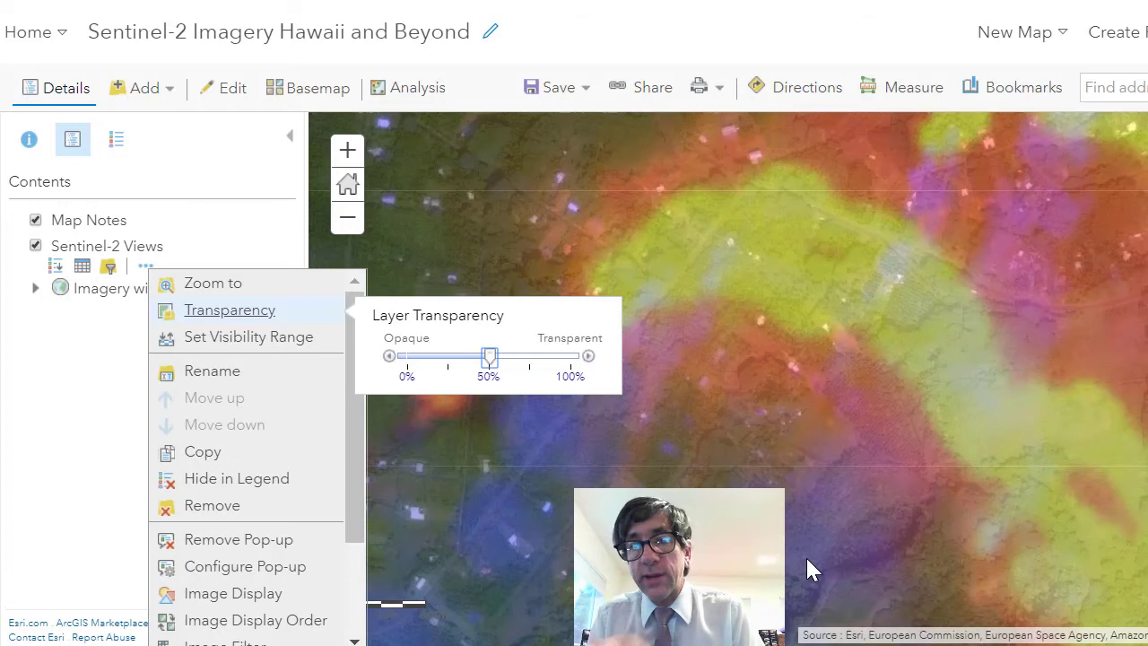
pyautogui.click(108, 301)
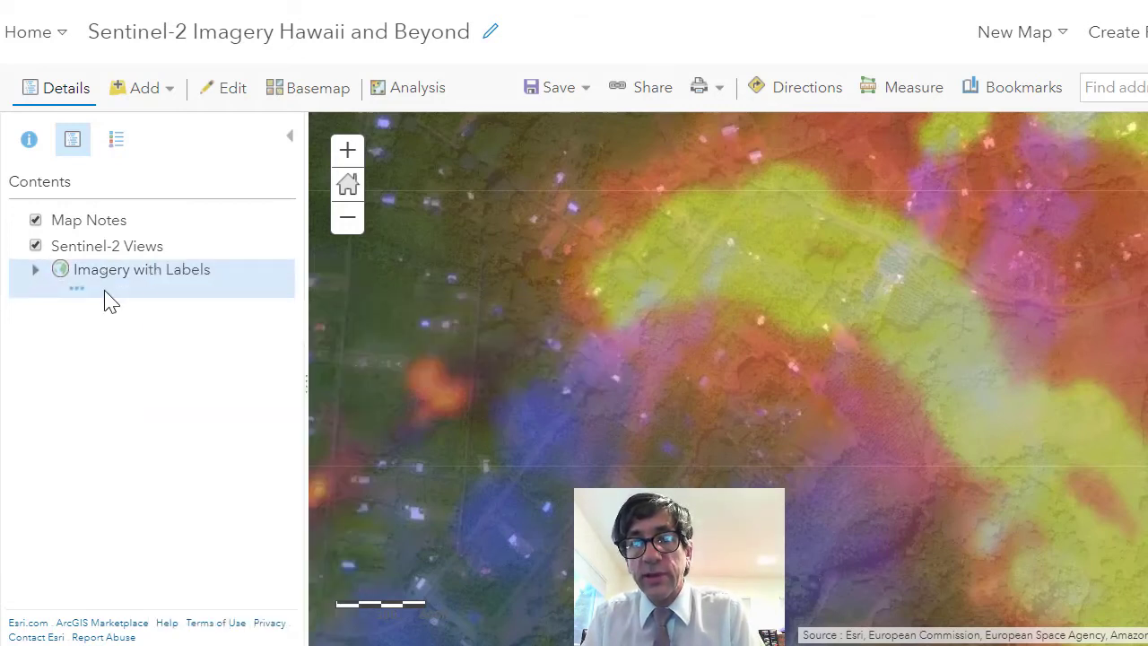